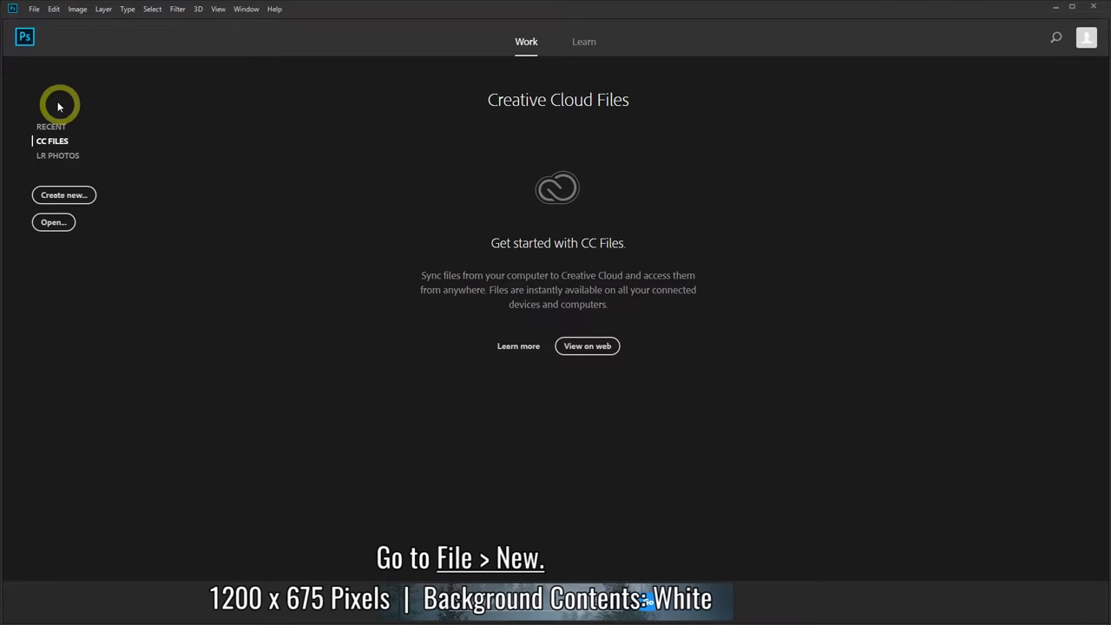
# Start a new 1200 x 675 pixel document with White background contents from File > New
pyautogui.click(34, 8)
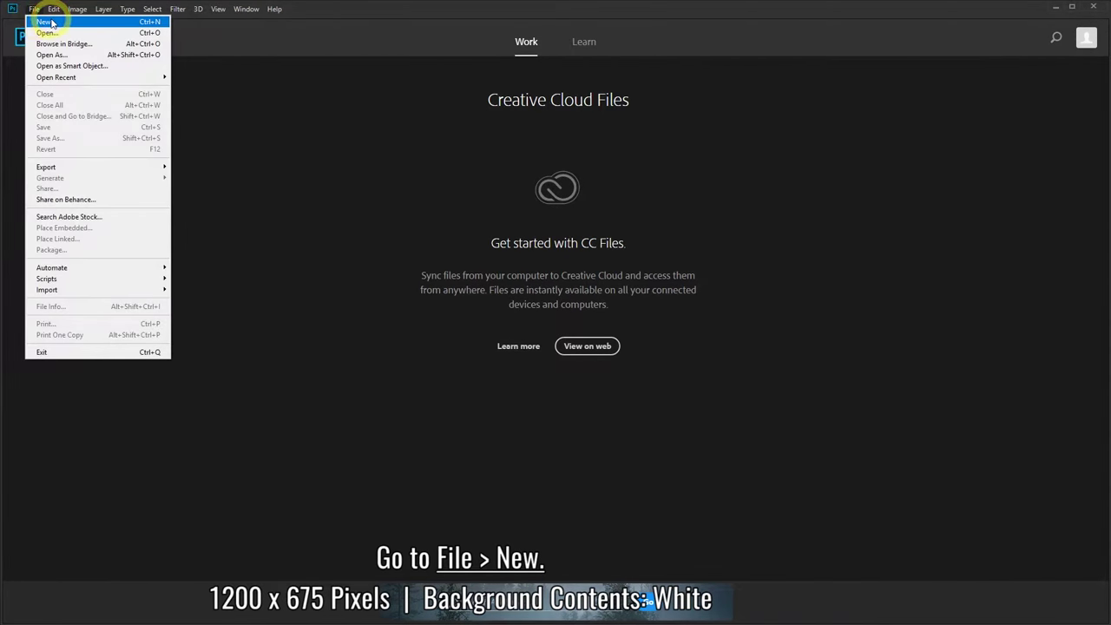
pyautogui.click(51, 22)
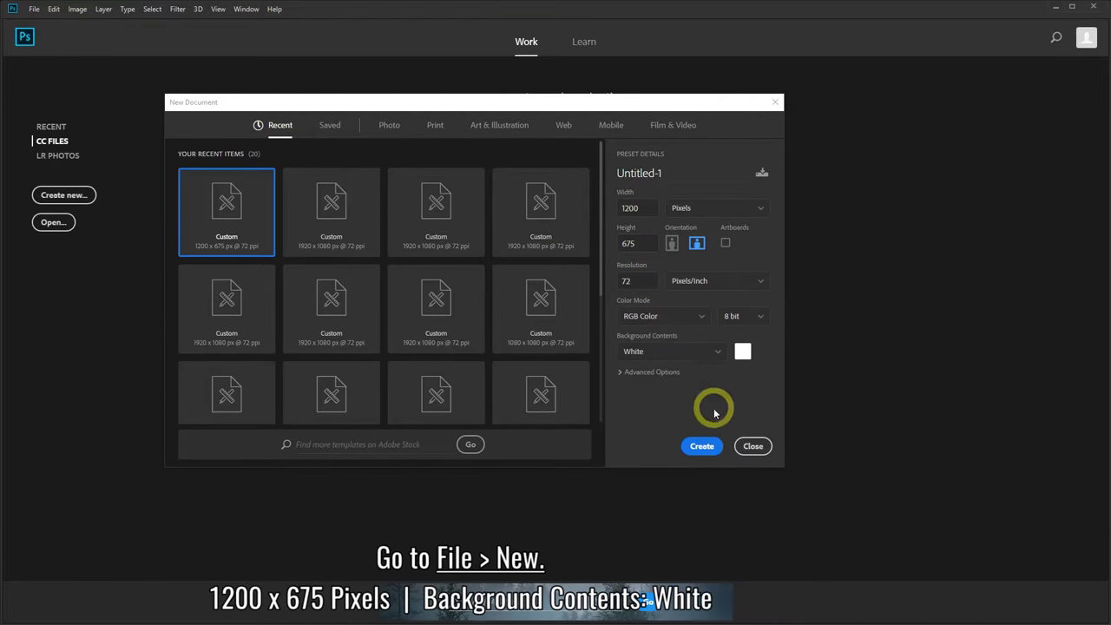
pyautogui.click(704, 446)
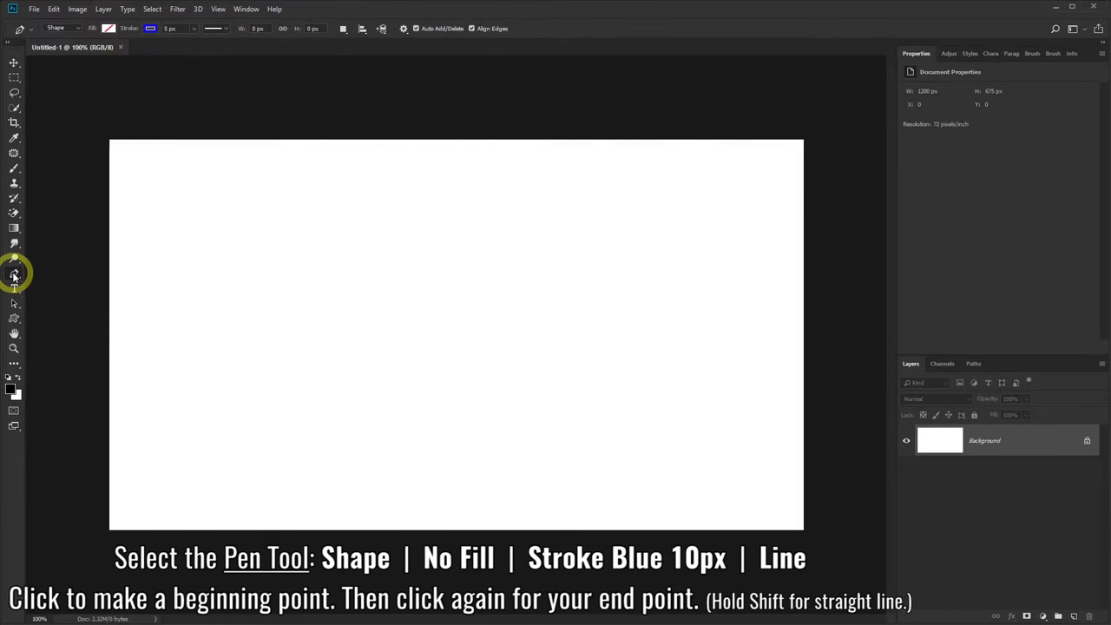
# Select the standard Pen Tool in Shape mode with the fill set to none
pyautogui.rightClick(14, 275)
pyautogui.click(60, 274)
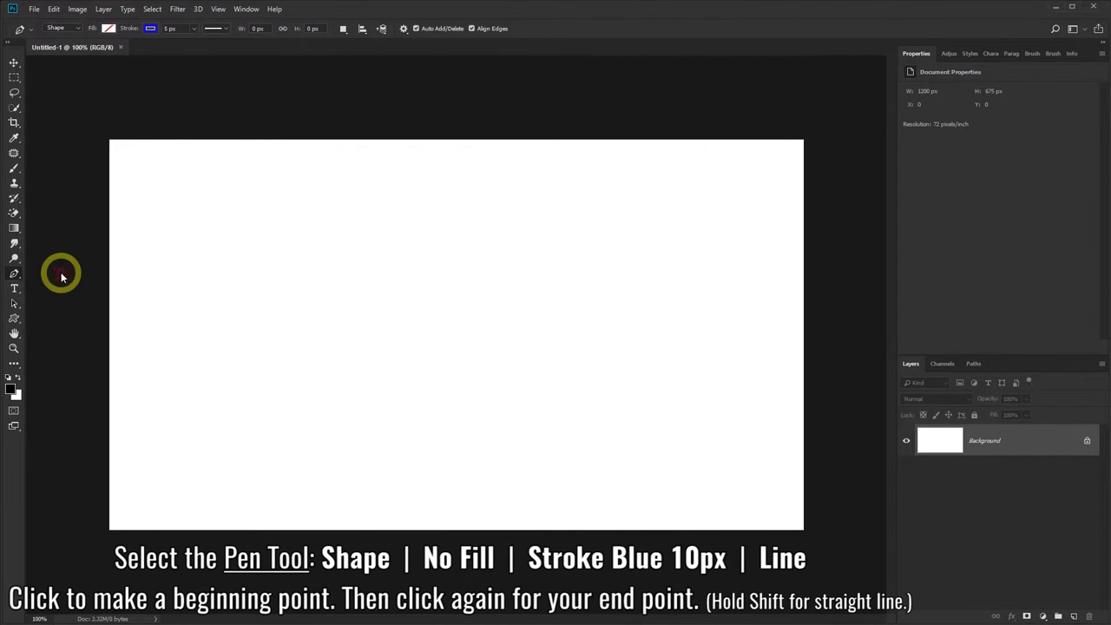
pyautogui.click(77, 30)
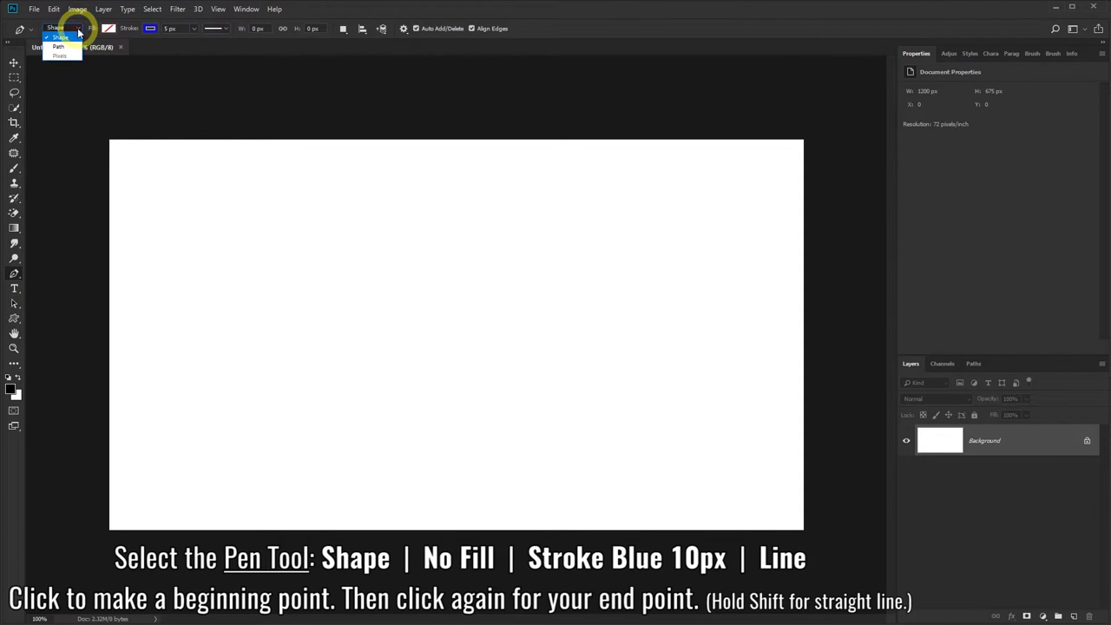
pyautogui.click(78, 30)
pyautogui.click(109, 30)
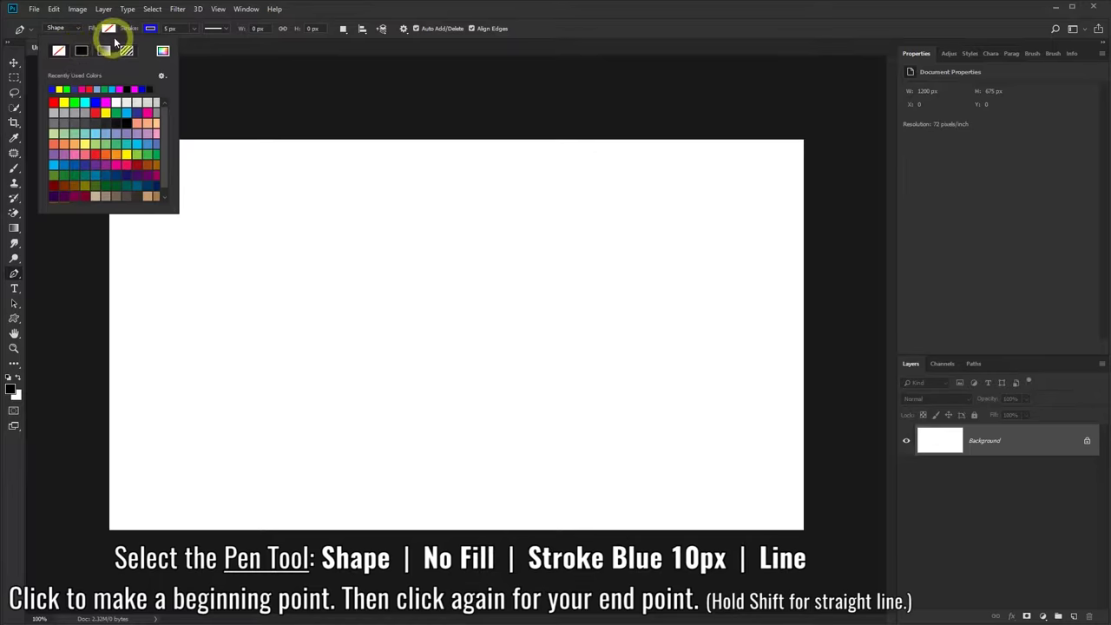
# Give the pen shape a solid blue stroke 10 px wide
pyautogui.click(151, 29)
pyautogui.click(204, 51)
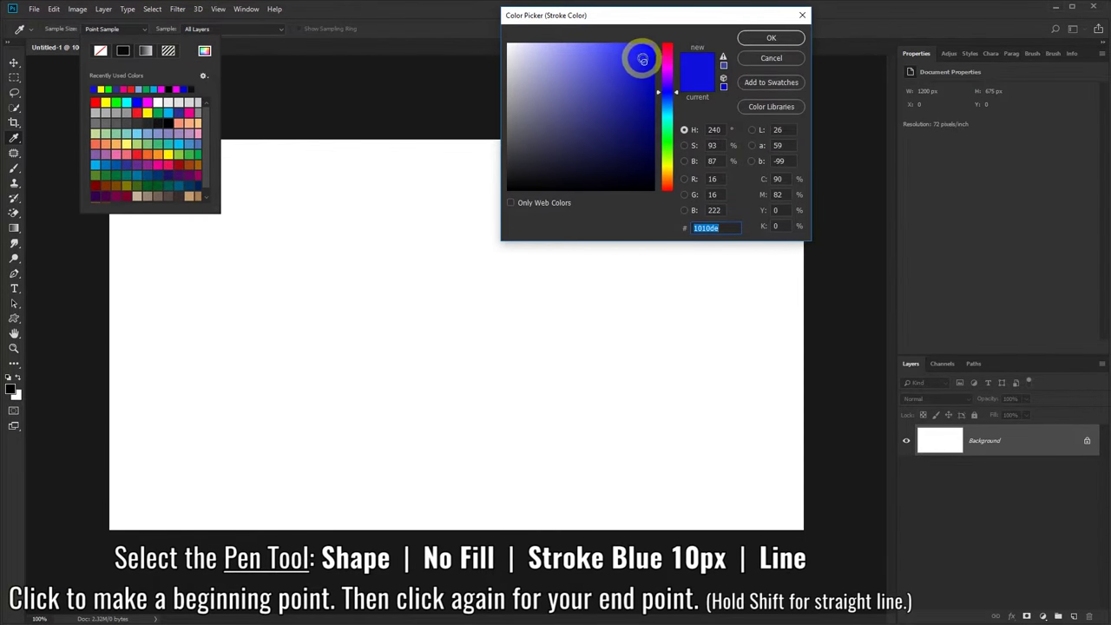
pyautogui.click(750, 43)
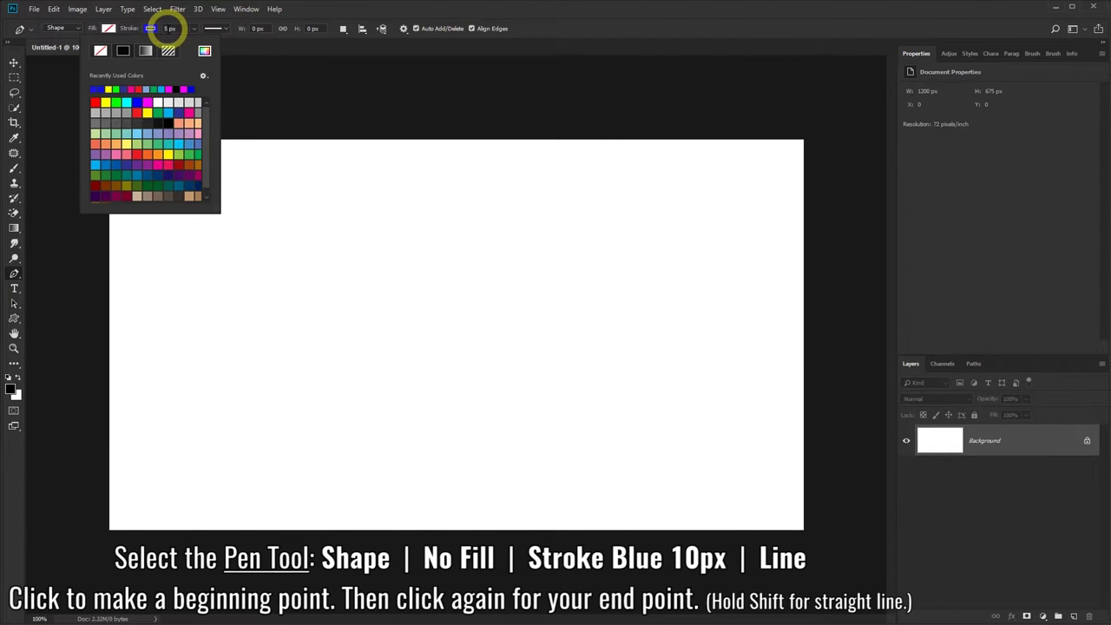
pyautogui.click(167, 28)
pyautogui.write('10')
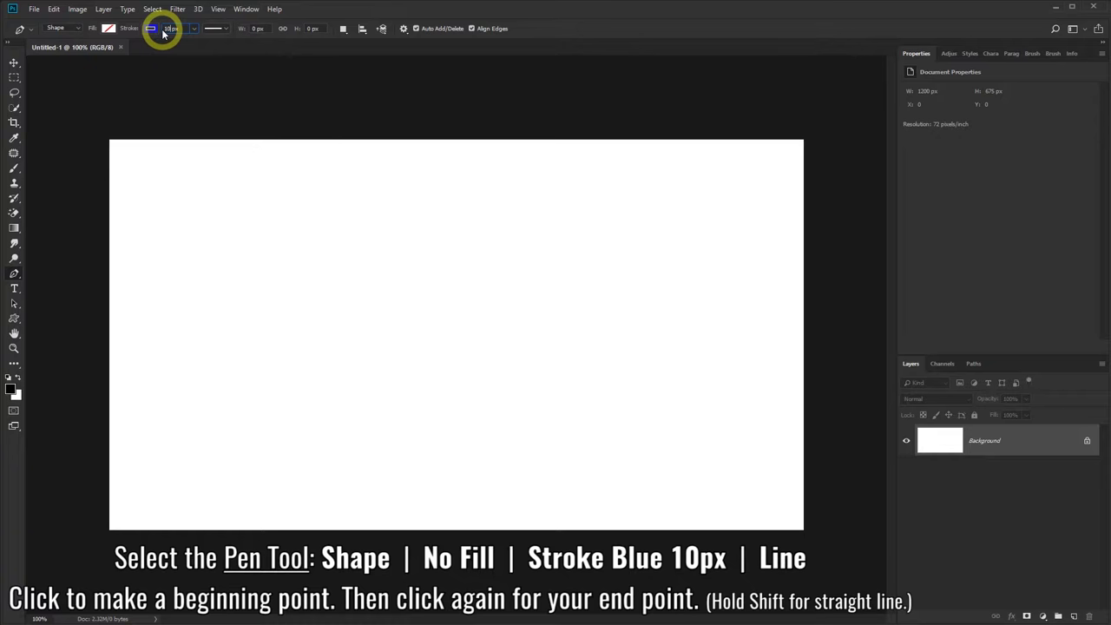
pyautogui.click(214, 28)
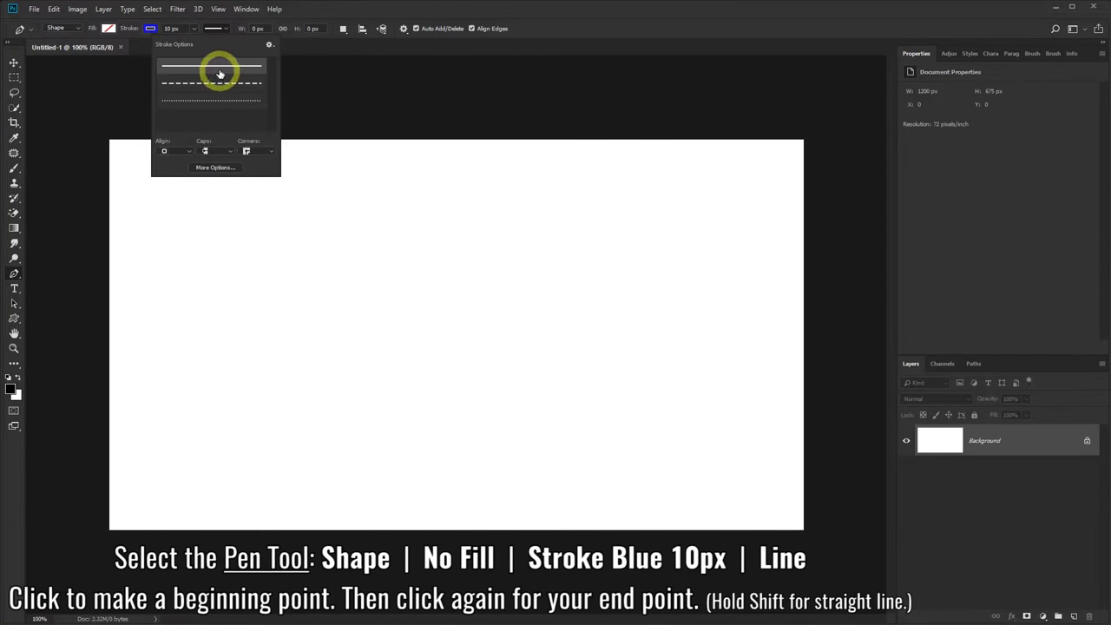
pyautogui.click(322, 20)
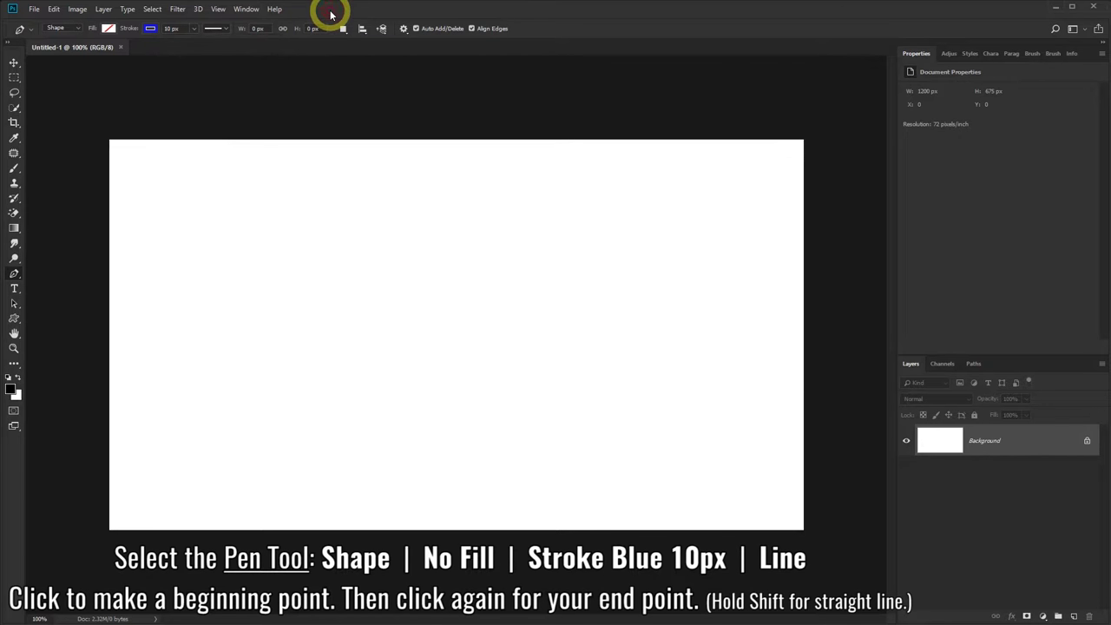
# Draw a straight horizontal blue line across the canvas middle as Shape 1
pyautogui.click(188, 338)
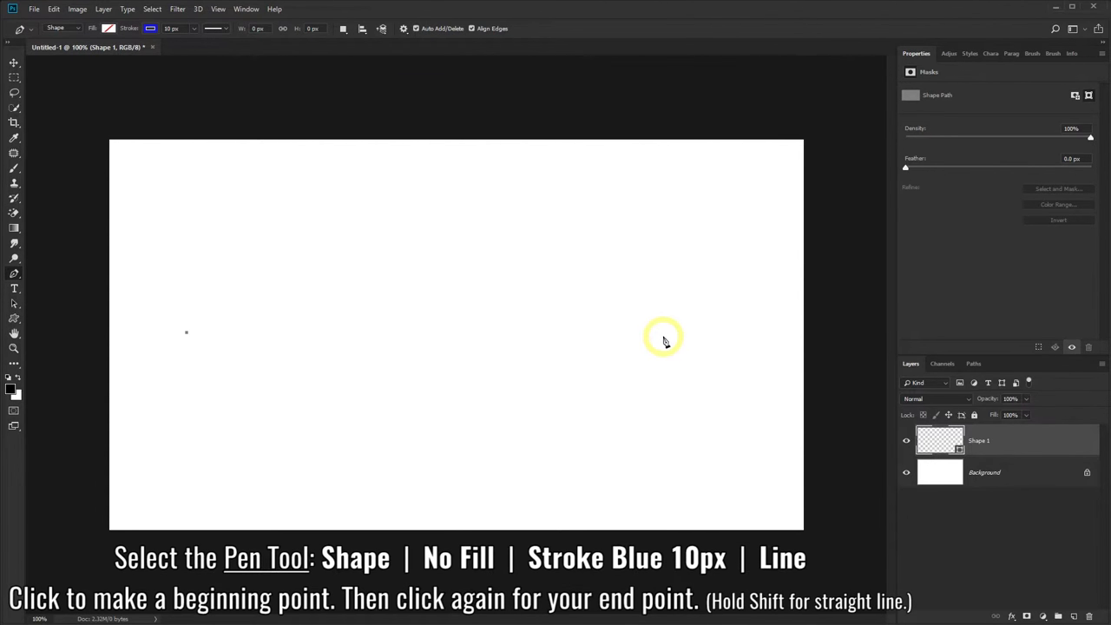
pyautogui.click(702, 346)
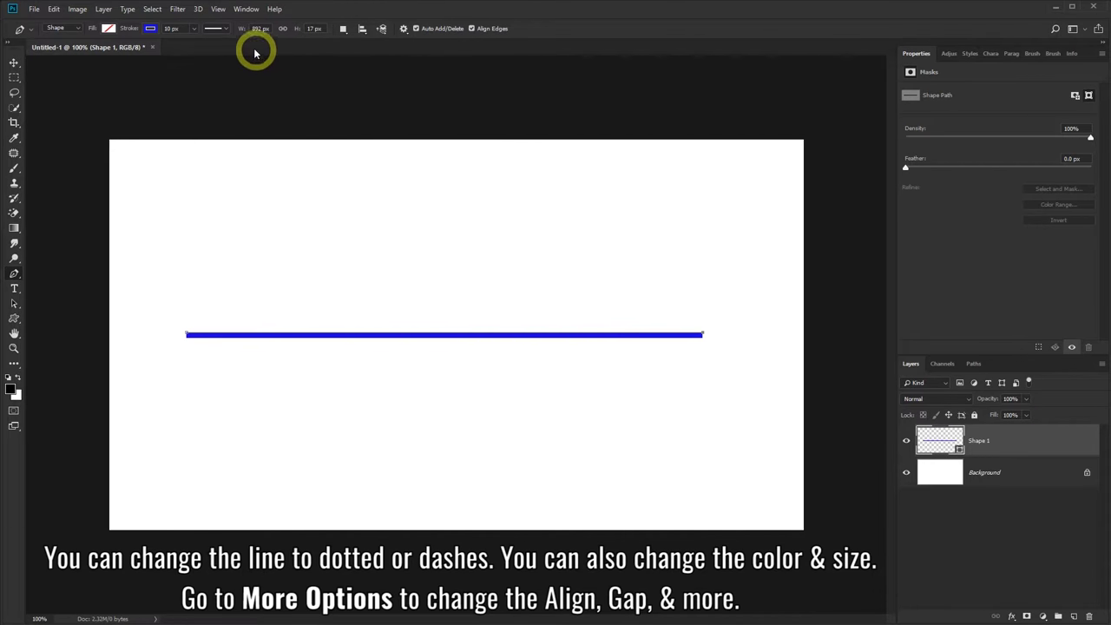
pyautogui.click(225, 29)
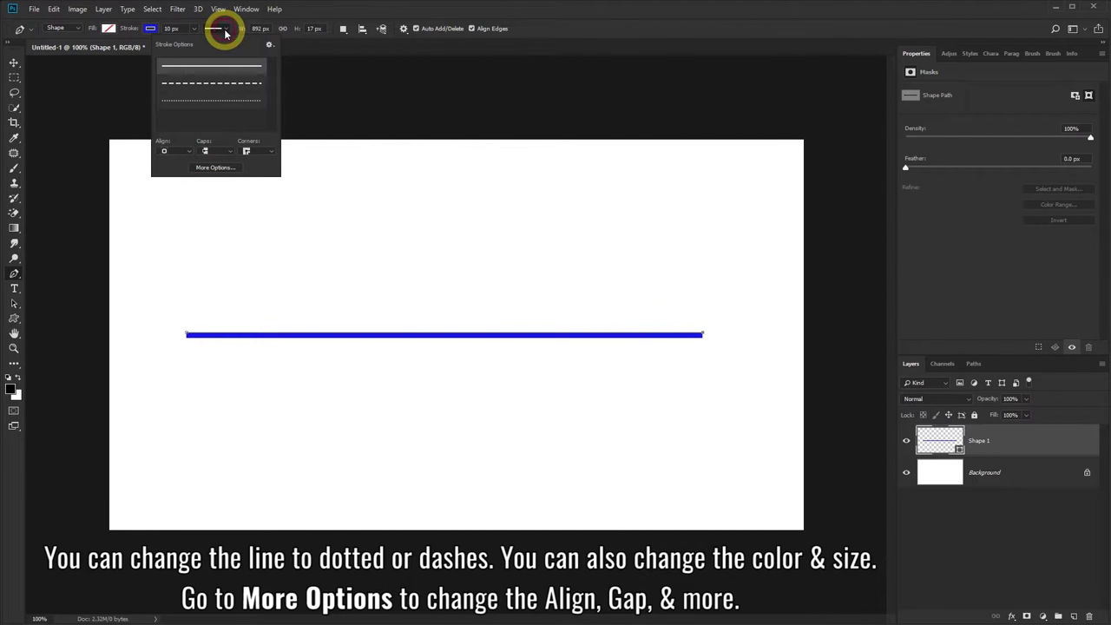
# Switch the line to the dotted stroke preset and recolour it light blue
pyautogui.click(226, 84)
pyautogui.click(227, 103)
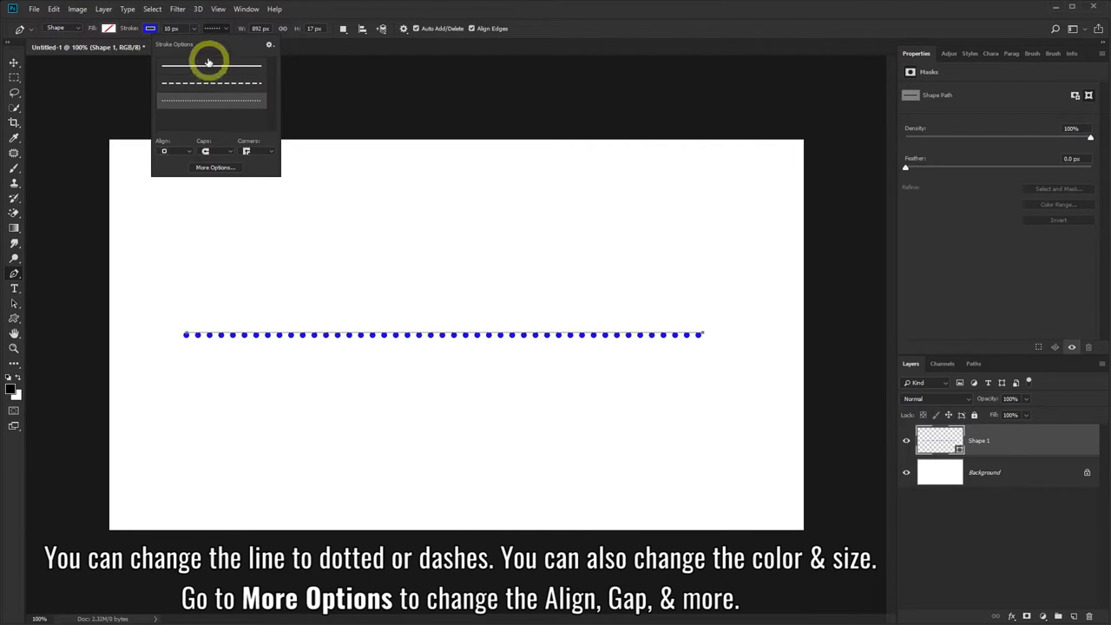
pyautogui.click(150, 28)
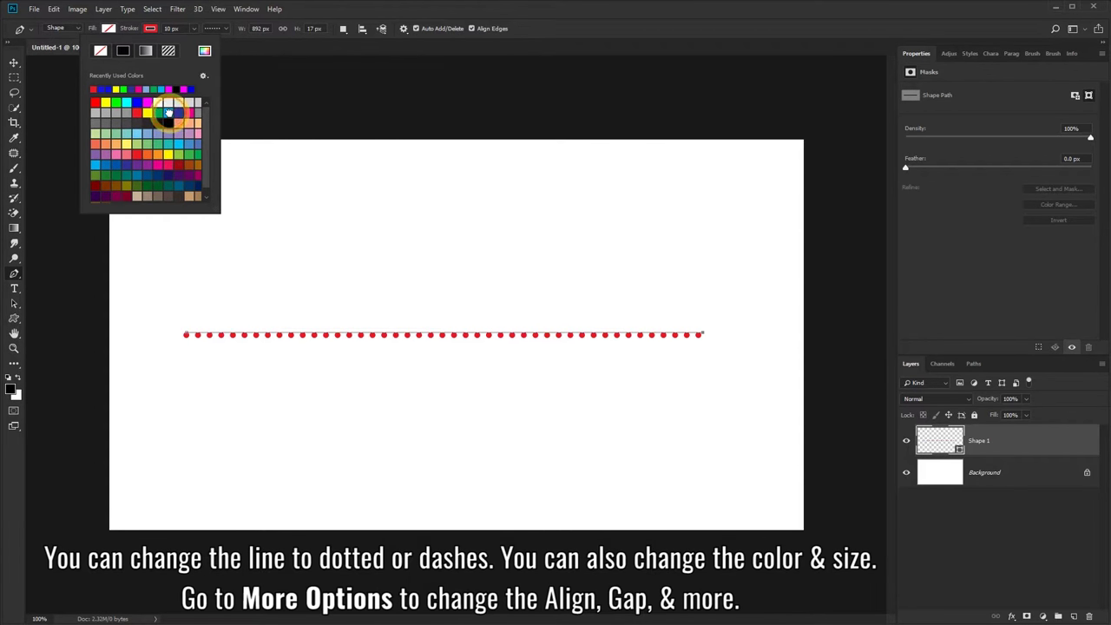
pyautogui.click(168, 112)
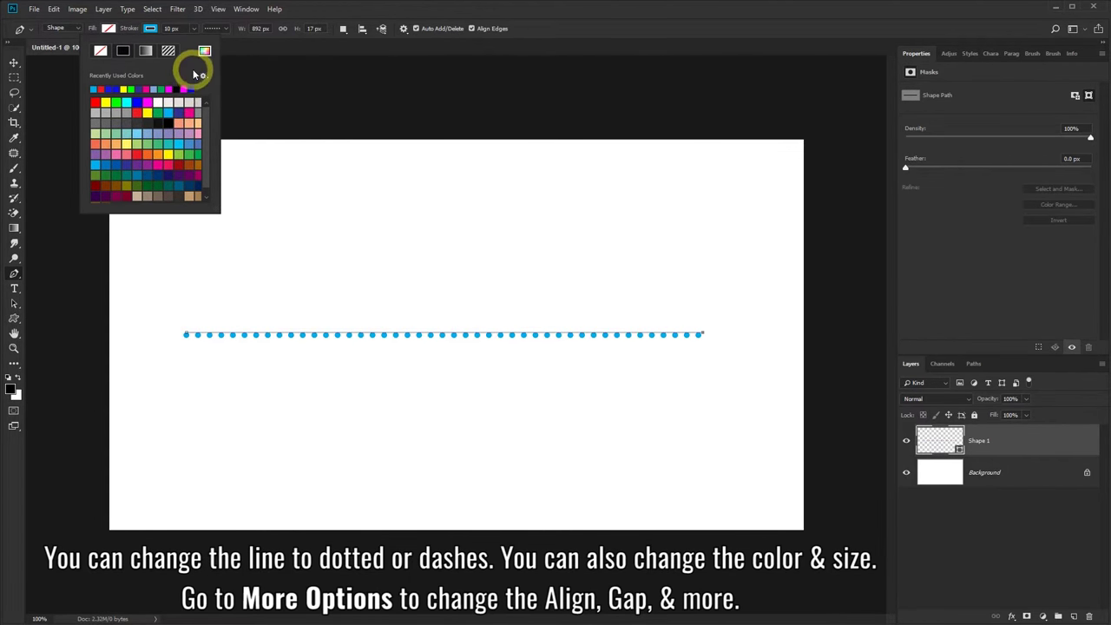
# Set the dotted line's stroke width to 11.48 px
pyautogui.click(174, 28)
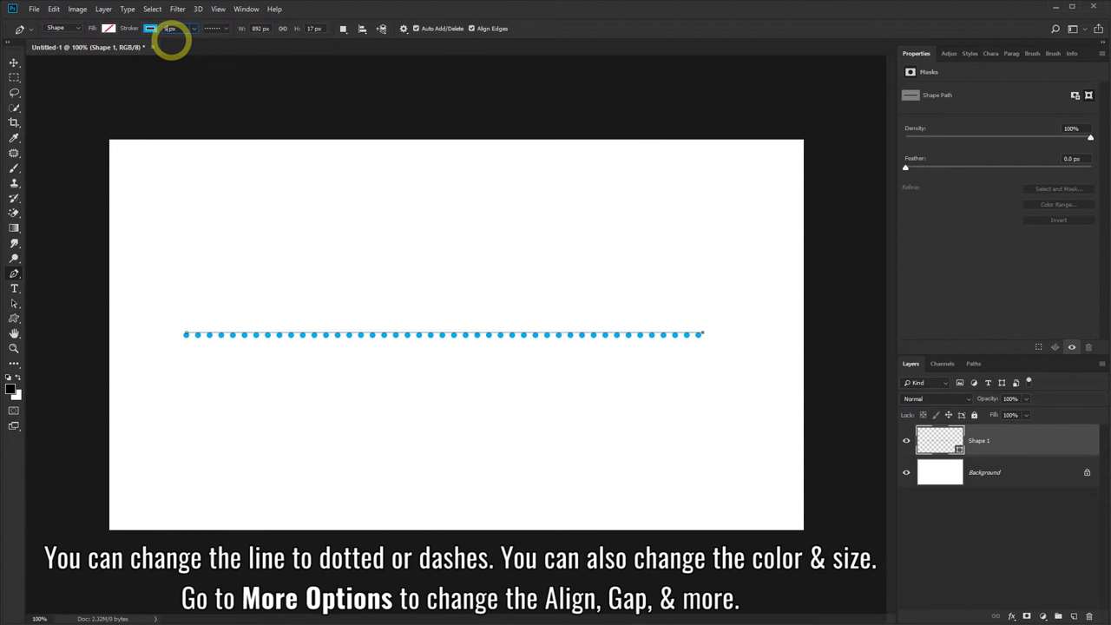
pyautogui.write('5')
pyautogui.press('Return')
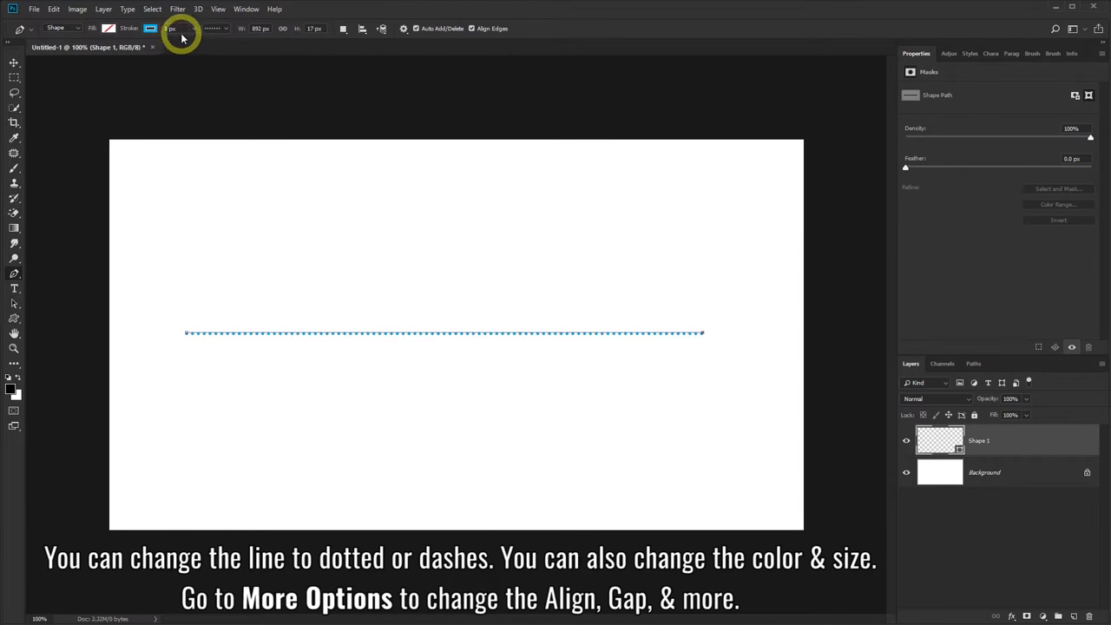
pyautogui.click(193, 29)
pyautogui.moveTo(197, 45); pyautogui.dragTo(201, 44)
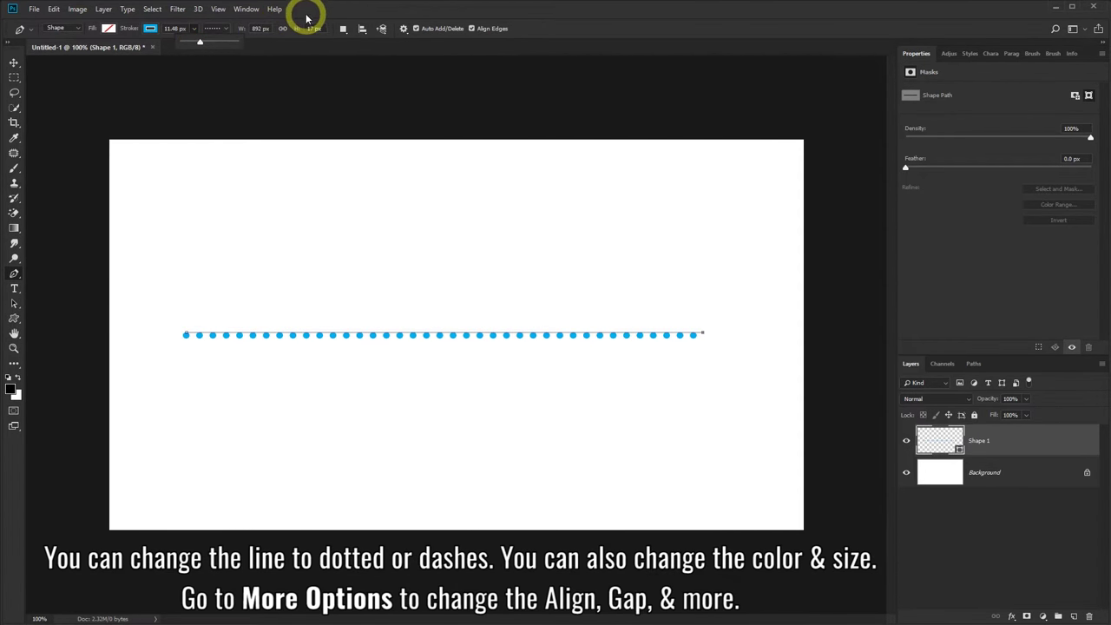
pyautogui.click(228, 32)
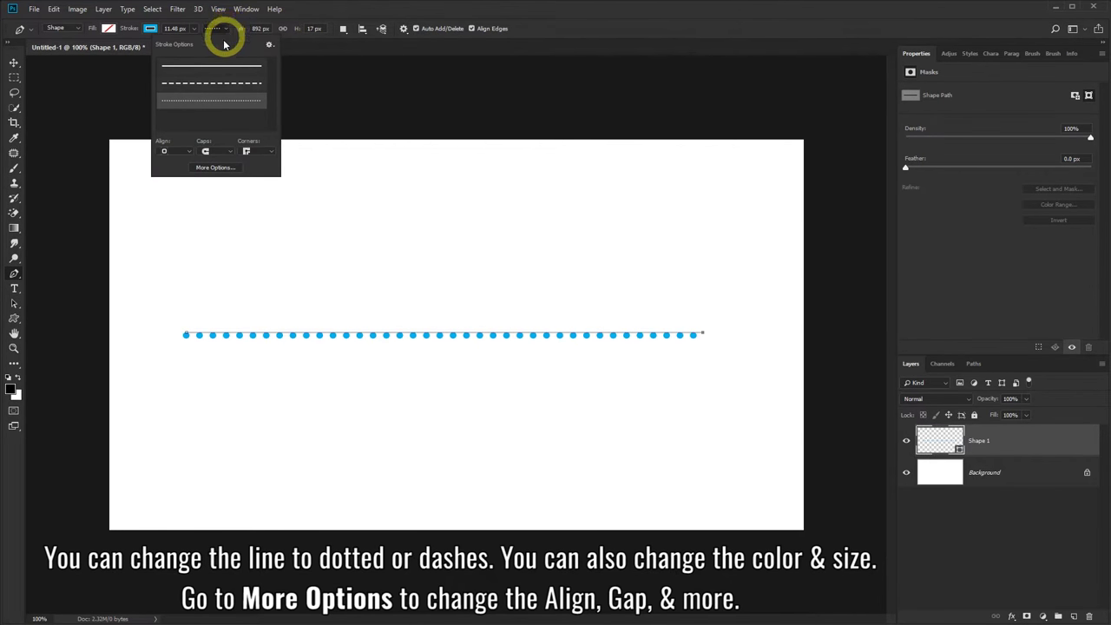
# Center-align the dotted stroke on the path and widen the dot gap from 2 to 4
pyautogui.click(209, 168)
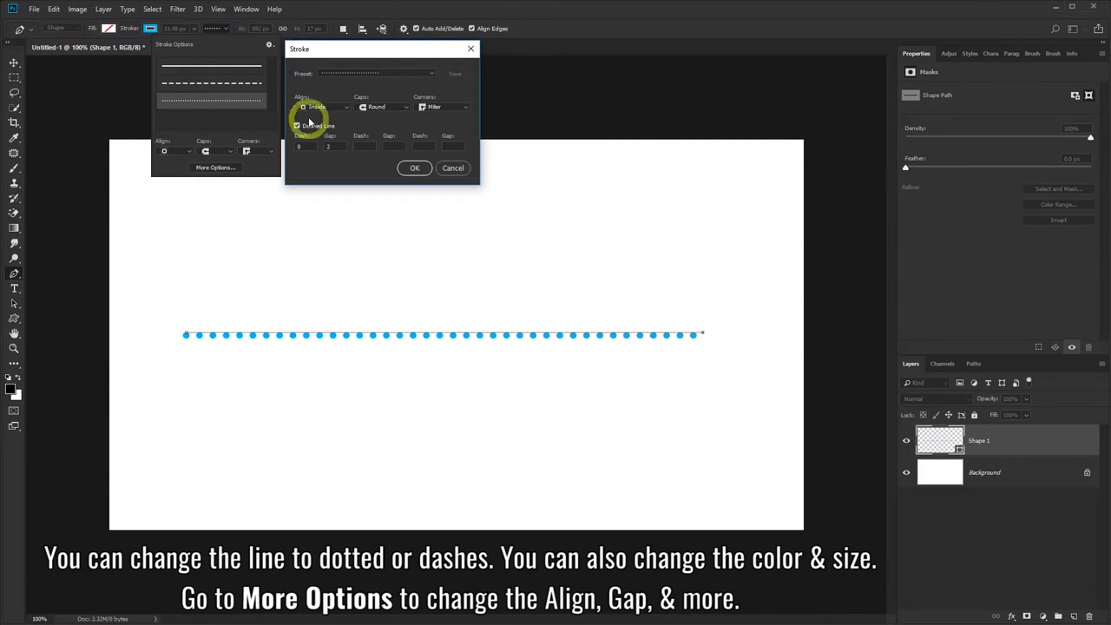
pyautogui.click(343, 106)
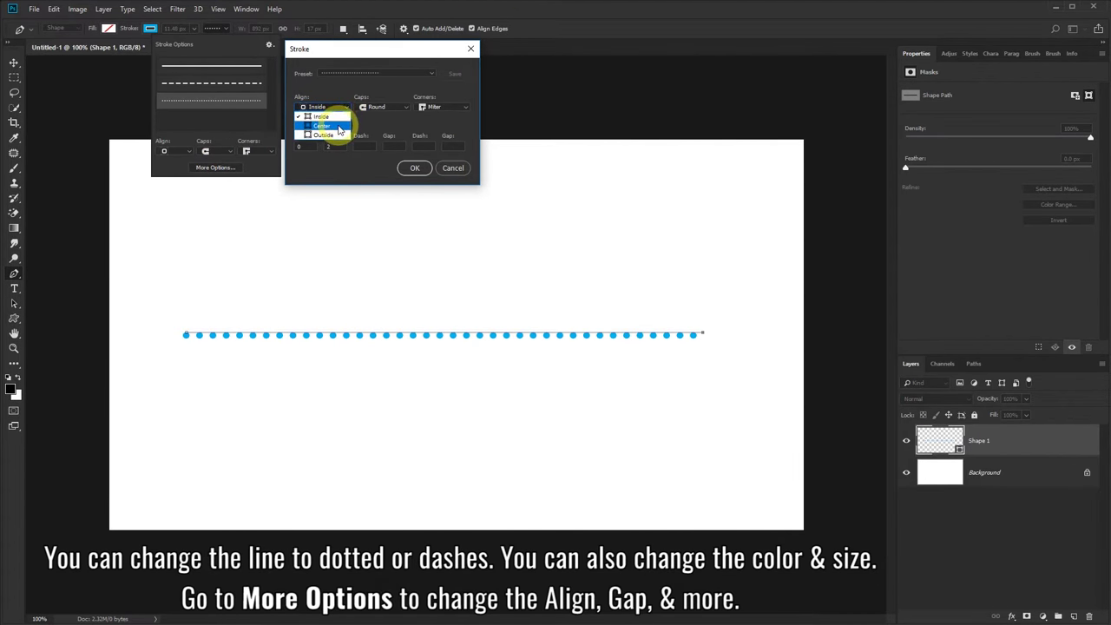
pyautogui.click(340, 127)
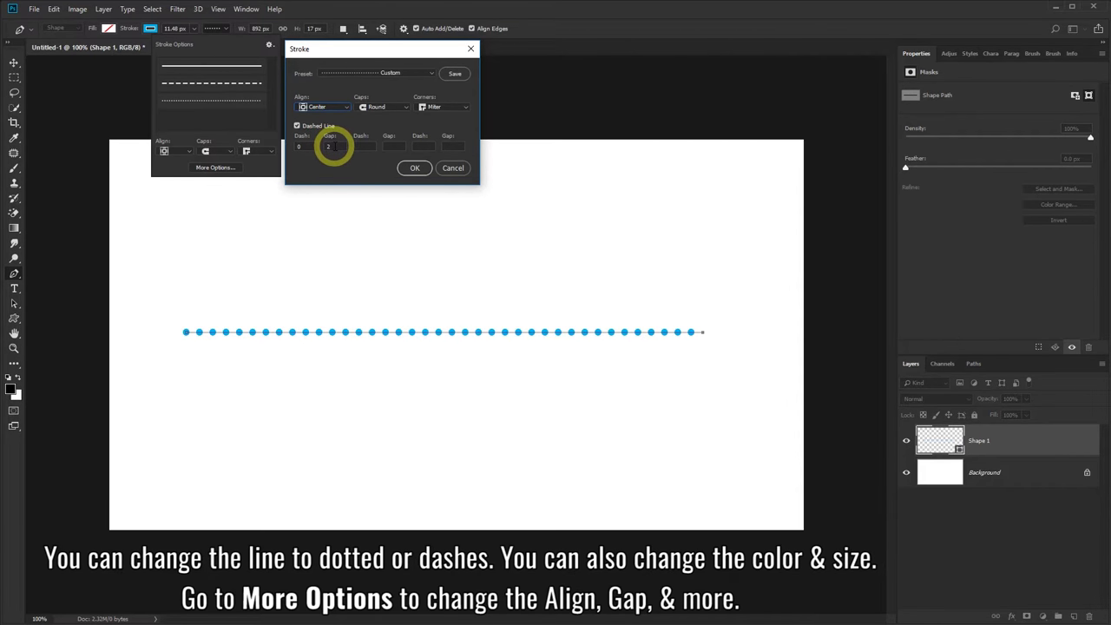
pyautogui.doubleClick(328, 146)
pyautogui.write('4')
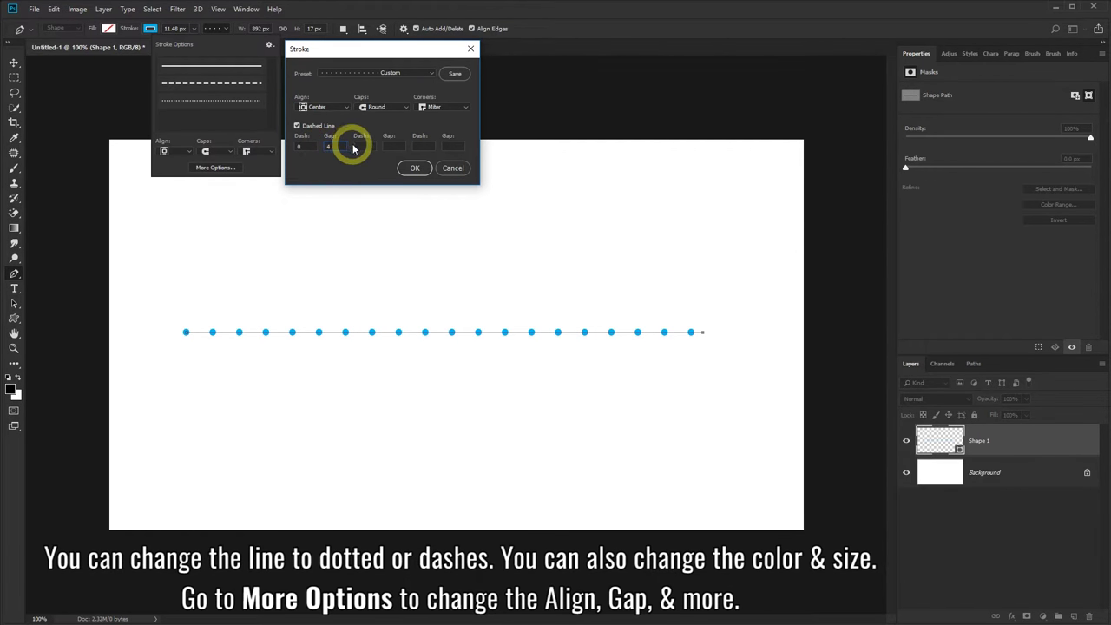
pyautogui.click(413, 169)
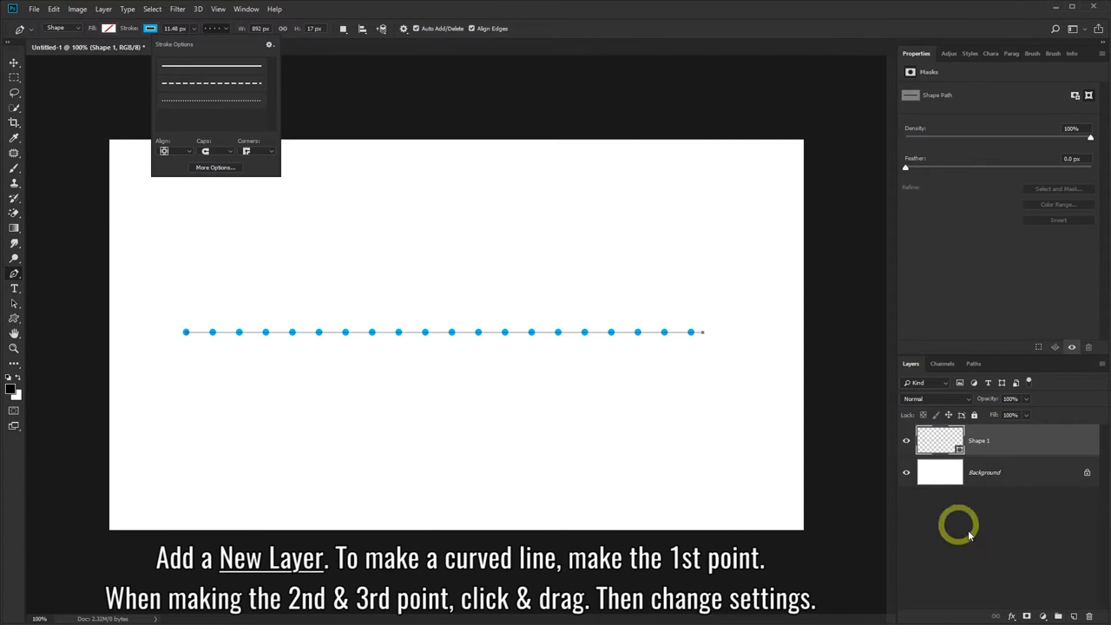
# Add a new layer and draw a three-anchor S-shaped curve above the dotted line
pyautogui.click(1075, 617)
pyautogui.click(1074, 616)
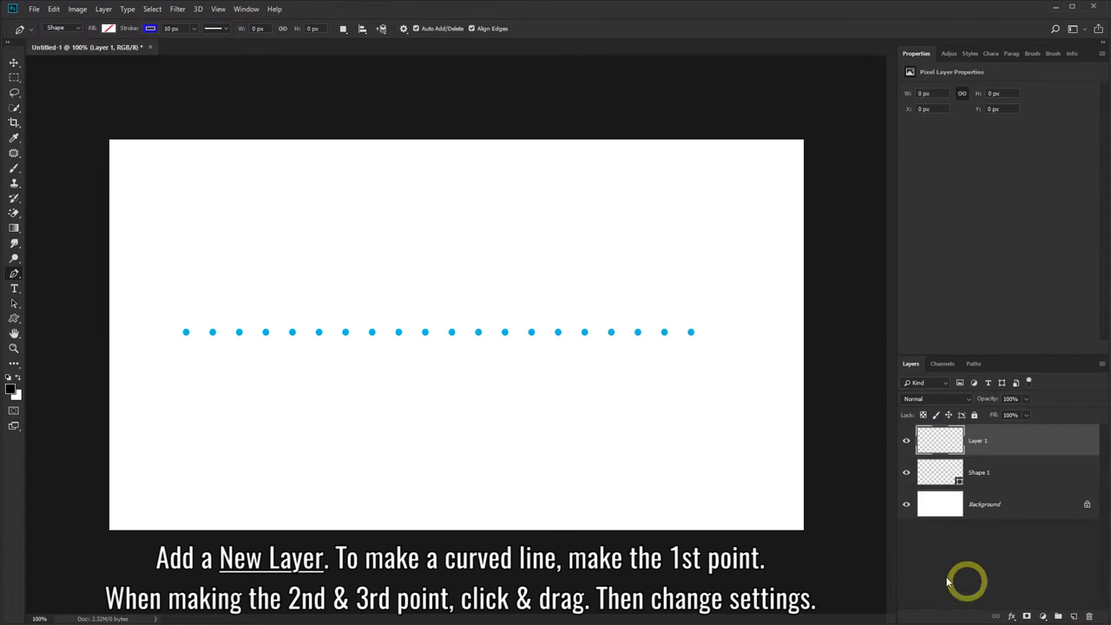
pyautogui.click(169, 246)
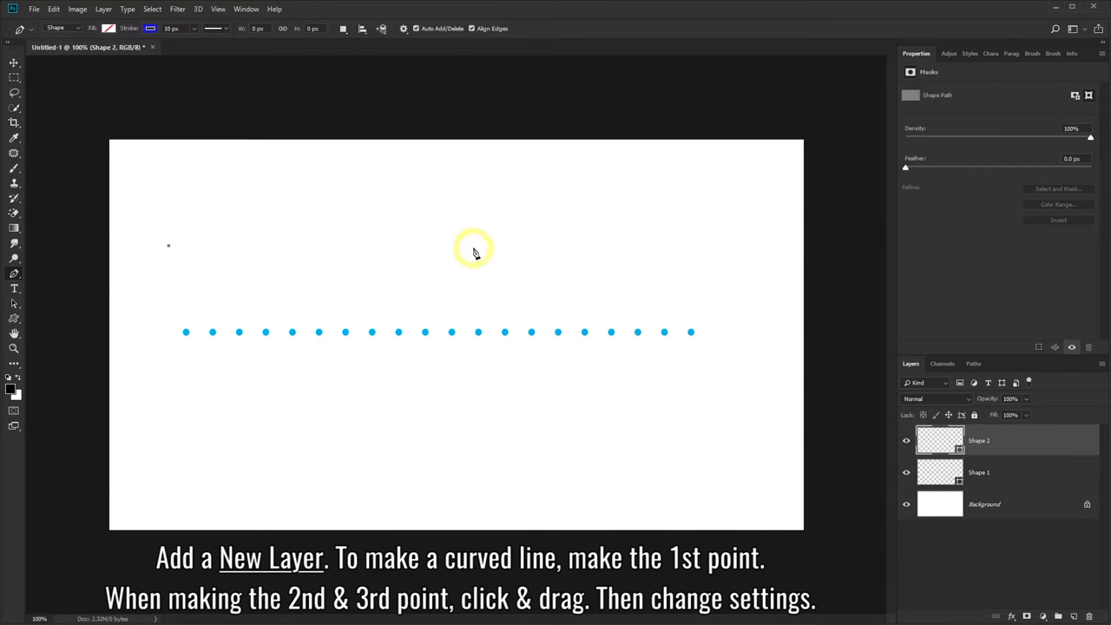
pyautogui.moveTo(470, 249); pyautogui.dragTo(486, 325)
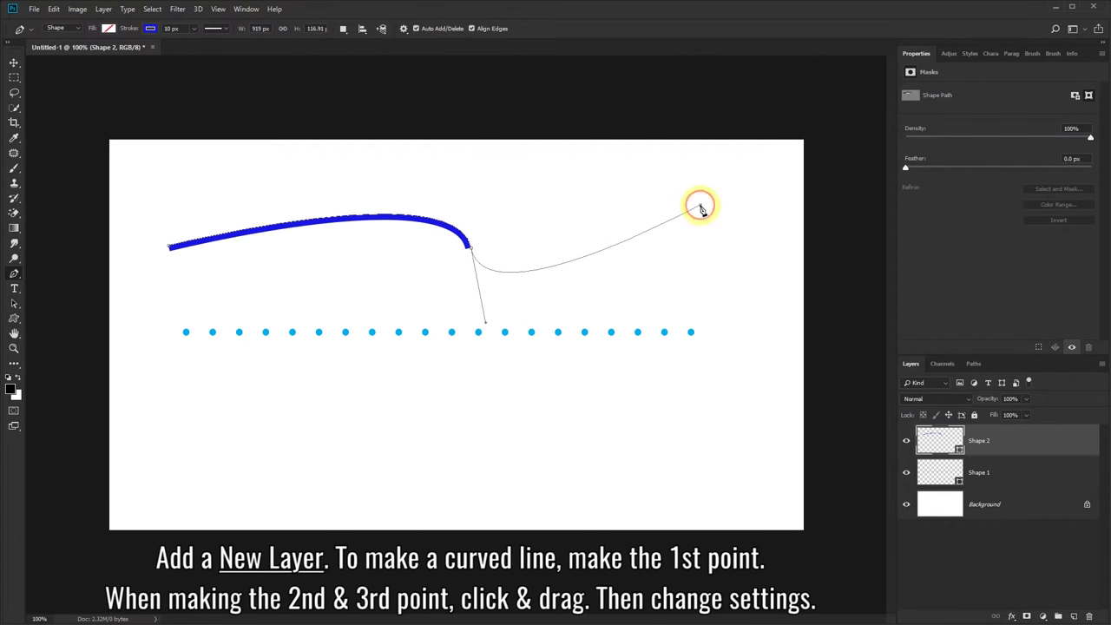
pyautogui.moveTo(701, 205); pyautogui.dragTo(717, 243)
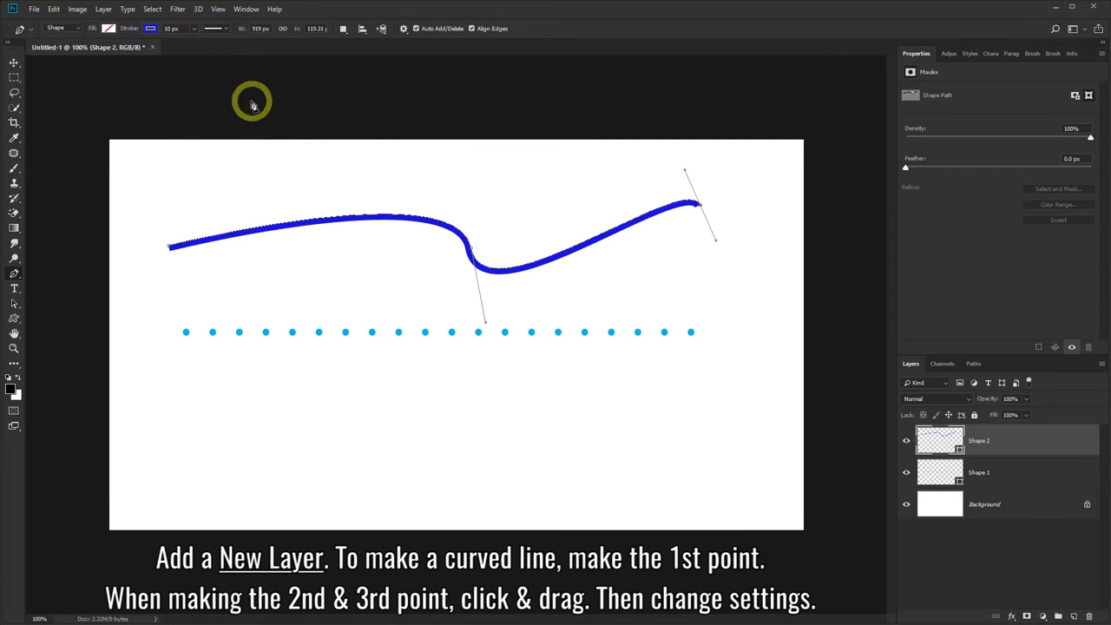
# Recolour the curve's stroke green and apply the dotted stroke preset
pyautogui.click(152, 29)
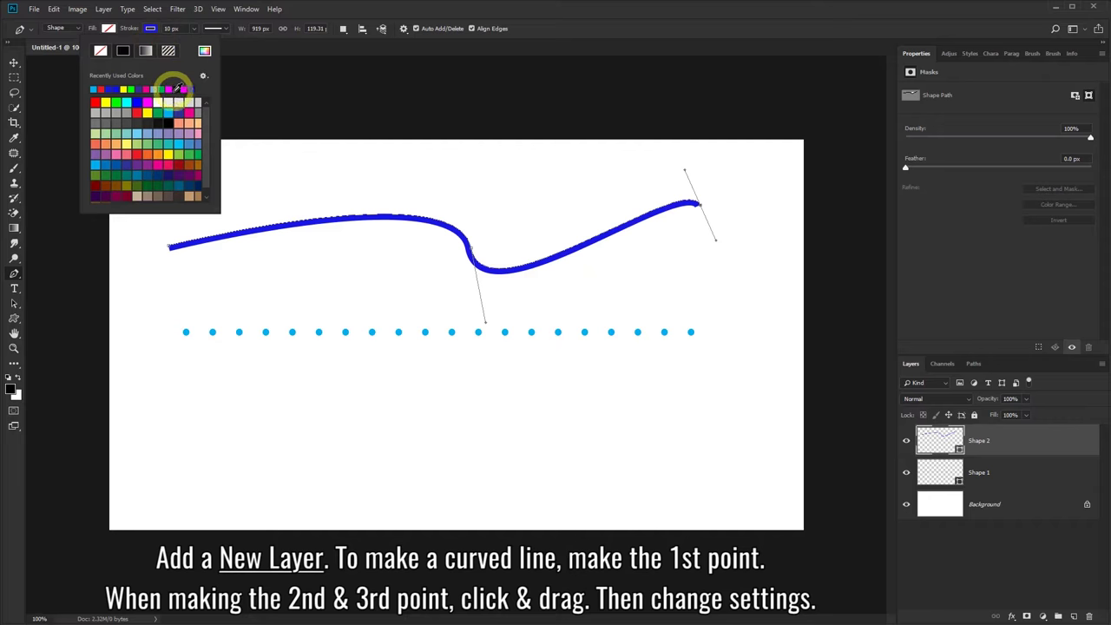
pyautogui.click(158, 113)
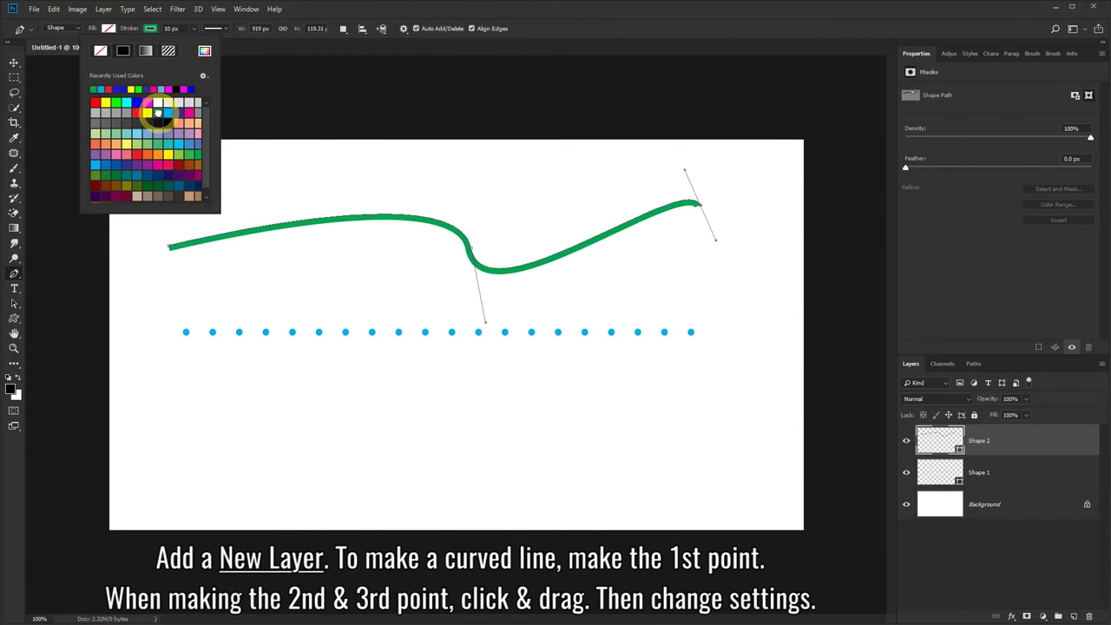
pyautogui.click(223, 28)
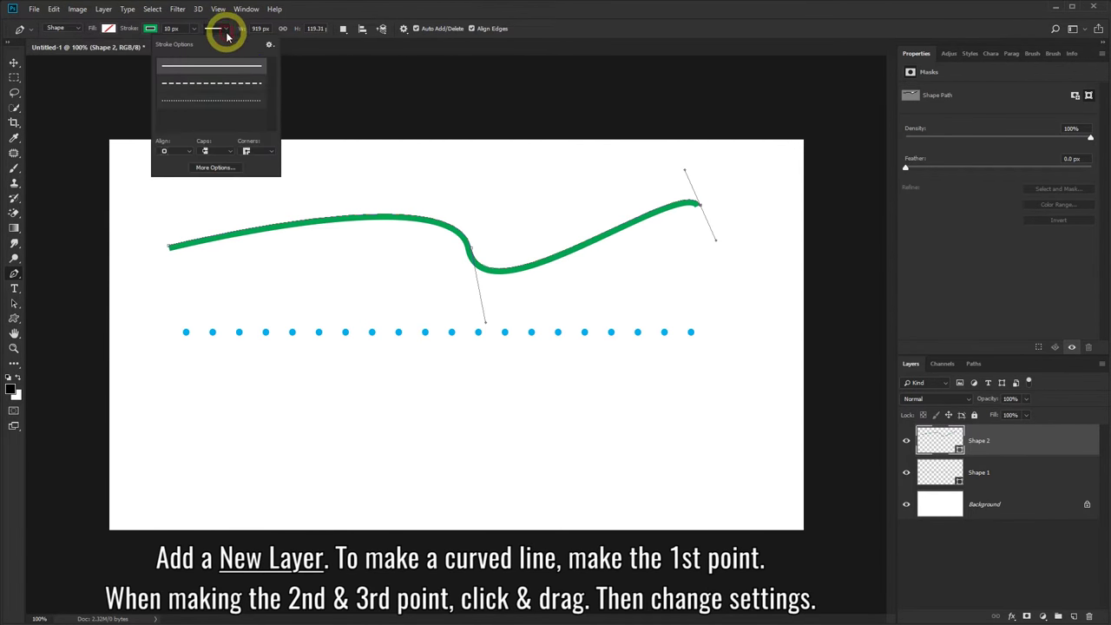
pyautogui.click(227, 83)
pyautogui.click(226, 103)
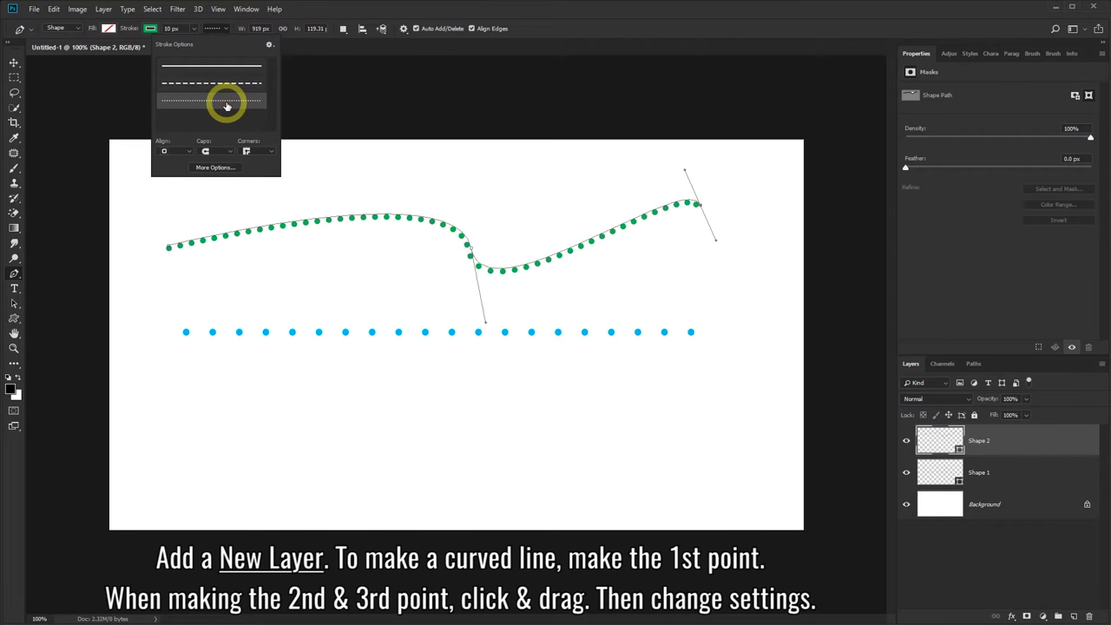
pyautogui.click(400, 15)
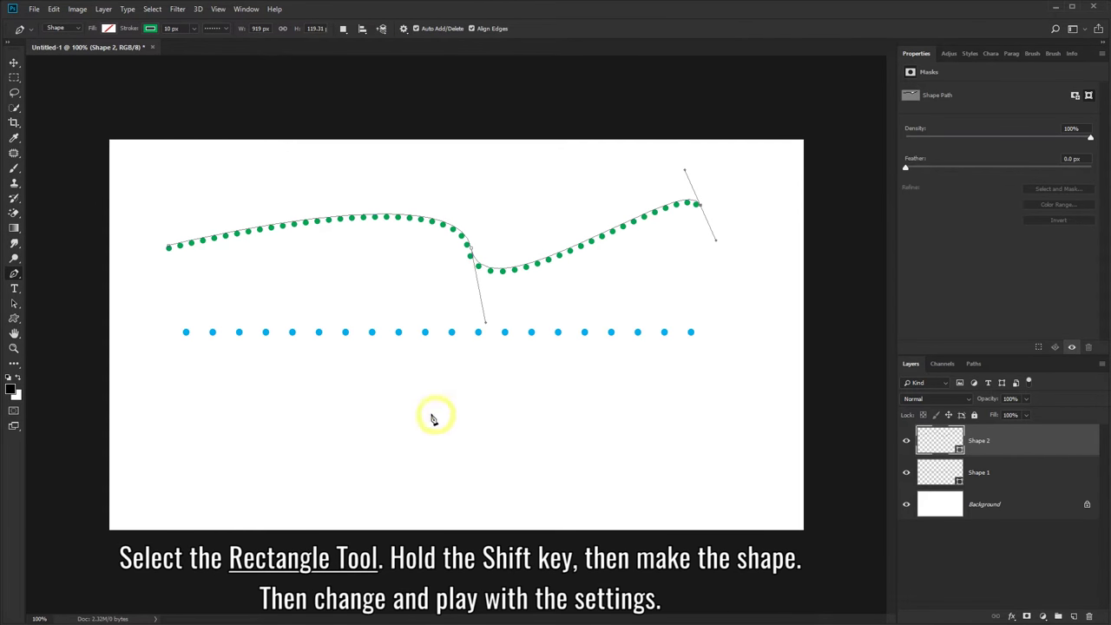
# Switch to the Rectangle Tool and draw a square below the blue line's left end
pyautogui.click(15, 322)
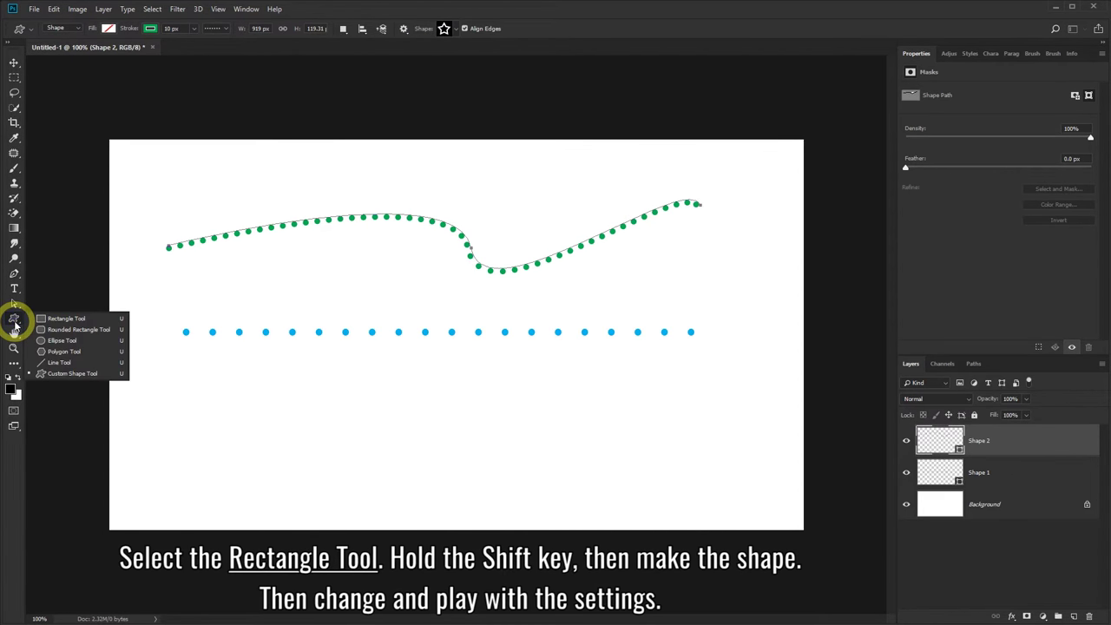
pyautogui.moveTo(15, 326); pyautogui.dragTo(55, 323)
pyautogui.click(55, 323)
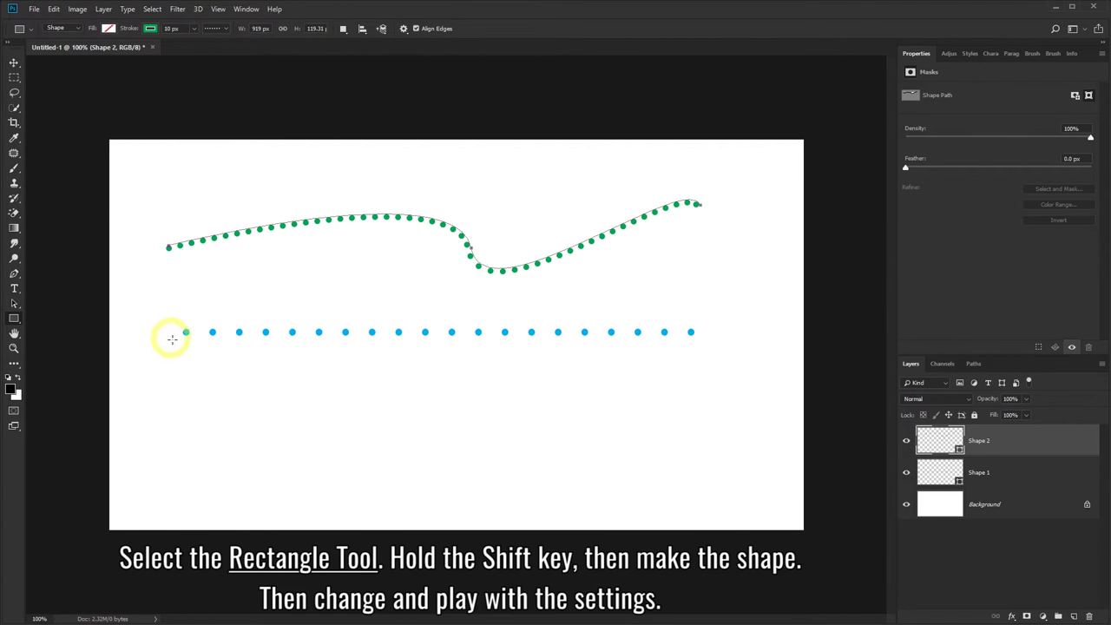
pyautogui.moveTo(189, 355); pyautogui.dragTo(363, 507)
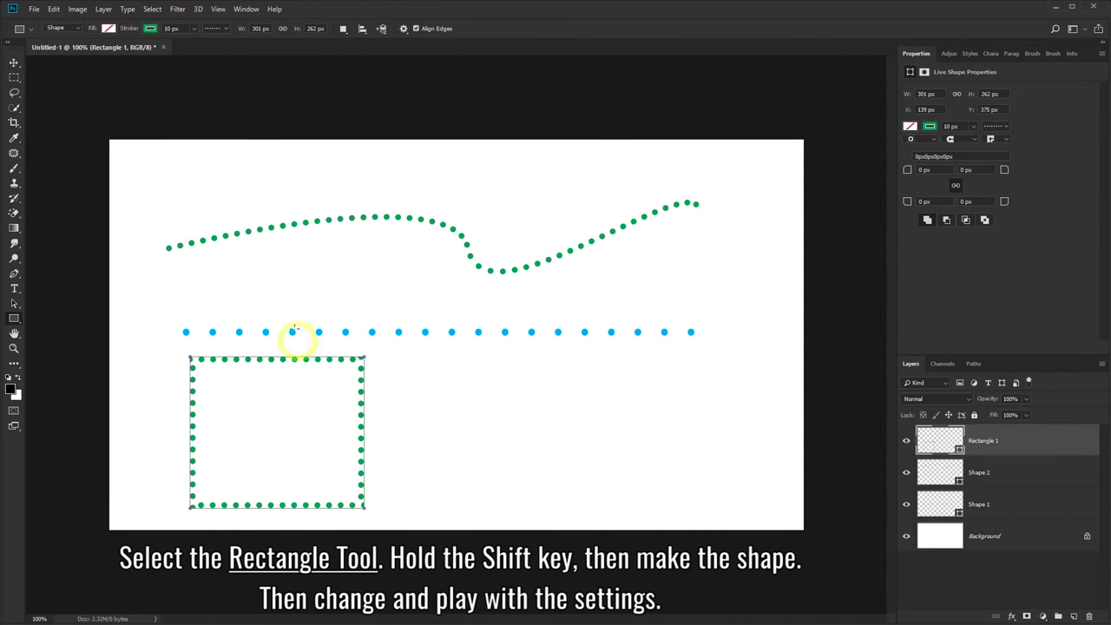
# Set the square's stroke alignment to Outside with Round corners in the stroke options
pyautogui.click(226, 33)
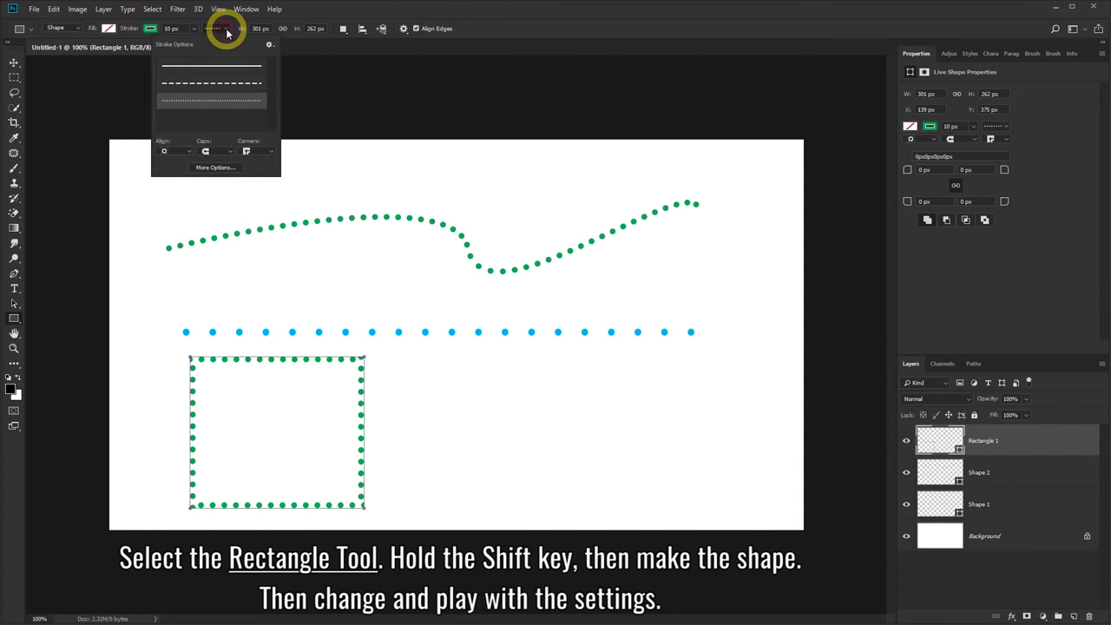
pyautogui.click(224, 168)
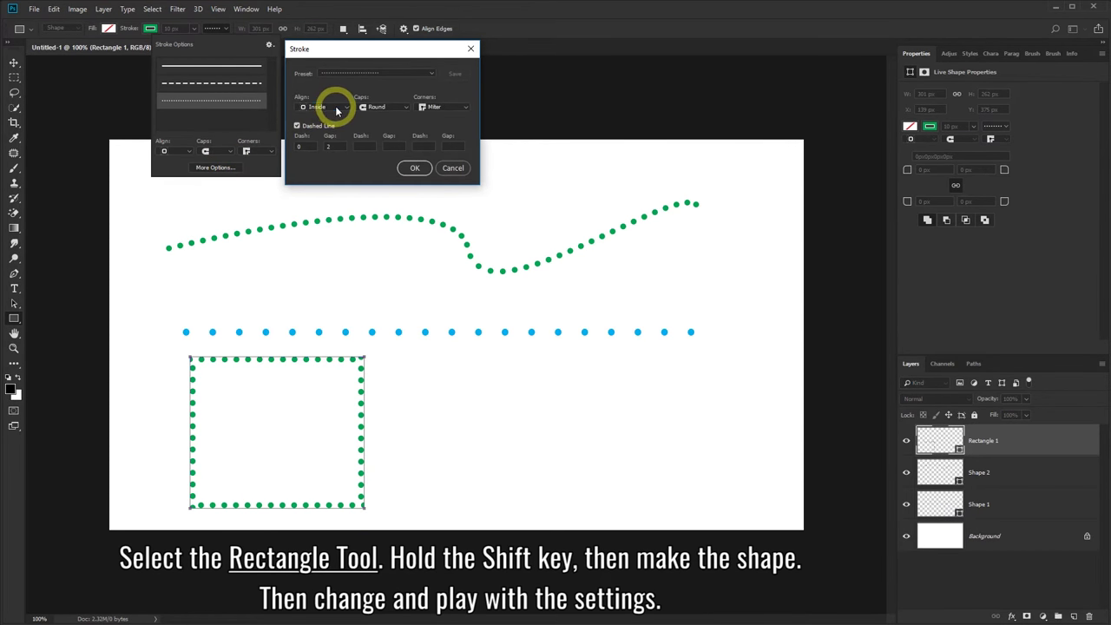
pyautogui.click(334, 106)
pyautogui.click(336, 136)
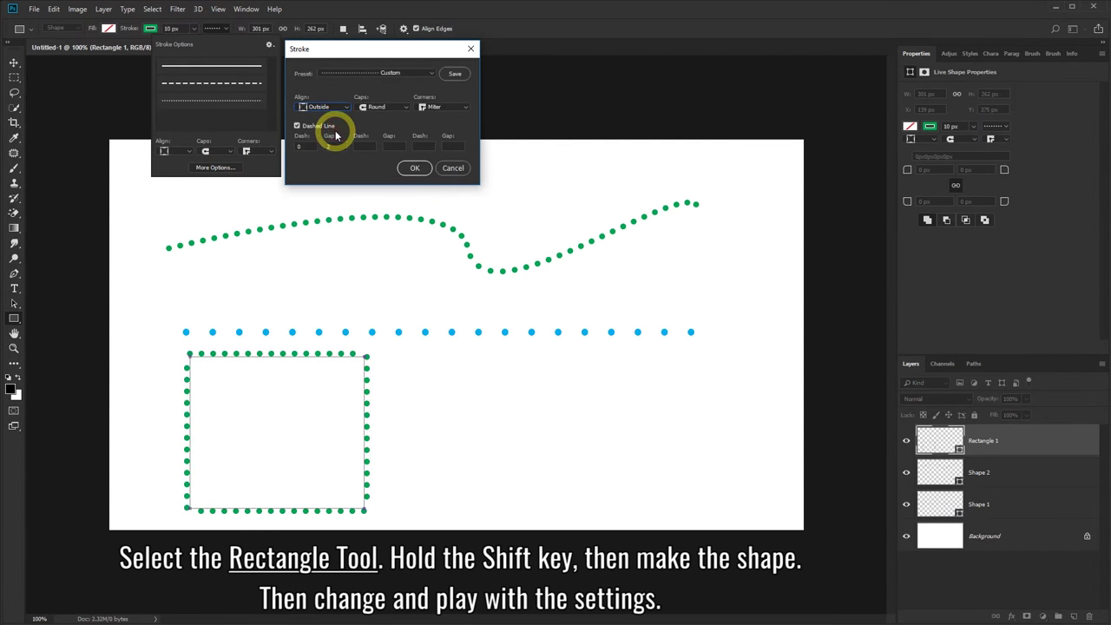
pyautogui.click(430, 107)
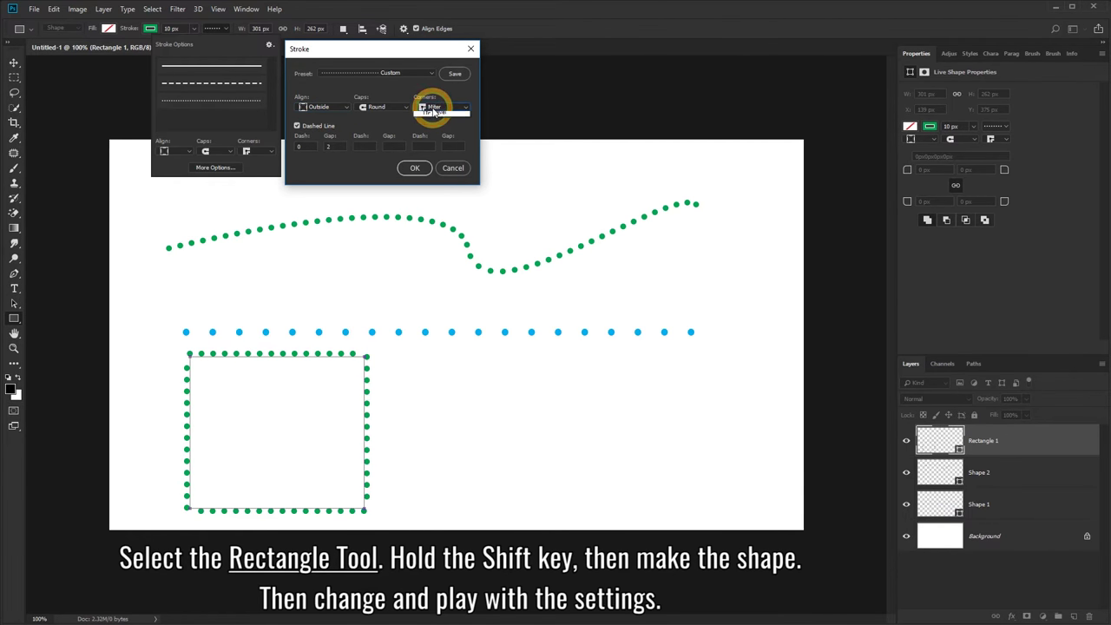
pyautogui.click(437, 130)
pyautogui.click(436, 107)
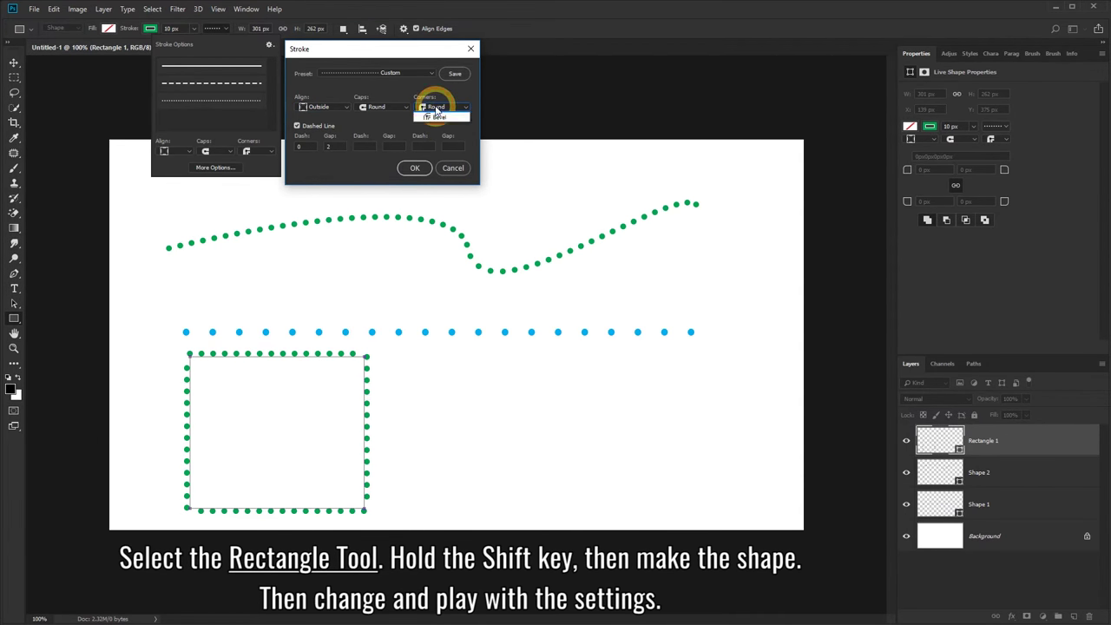
pyautogui.click(438, 126)
# Try the other cap styles, then keep Round caps and confirm the stroke settings
pyautogui.click(382, 106)
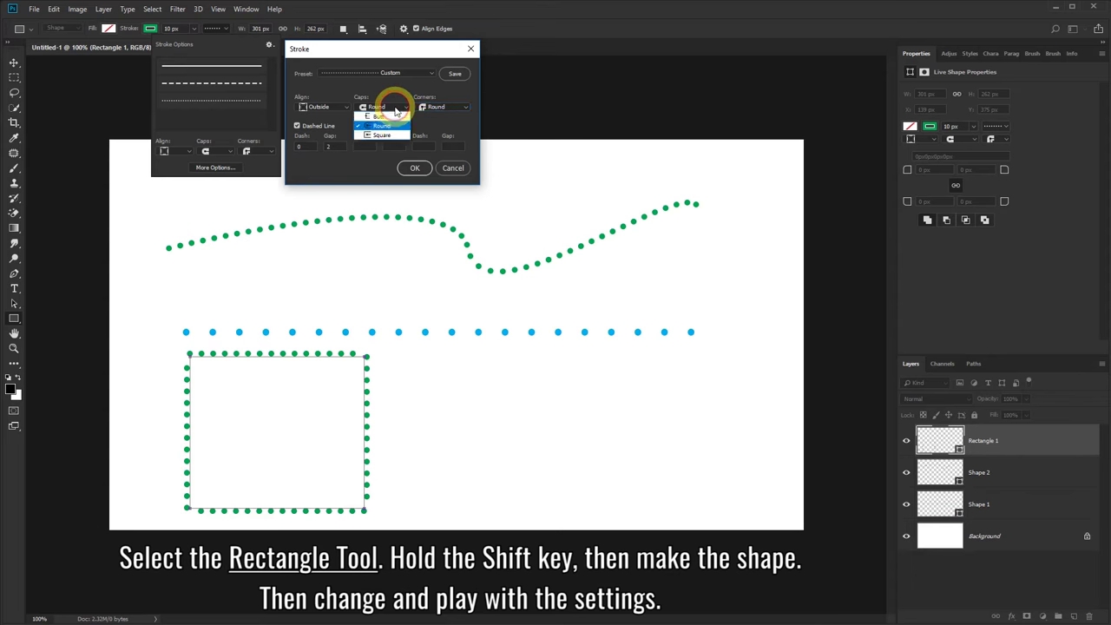
pyautogui.click(391, 135)
pyautogui.click(382, 107)
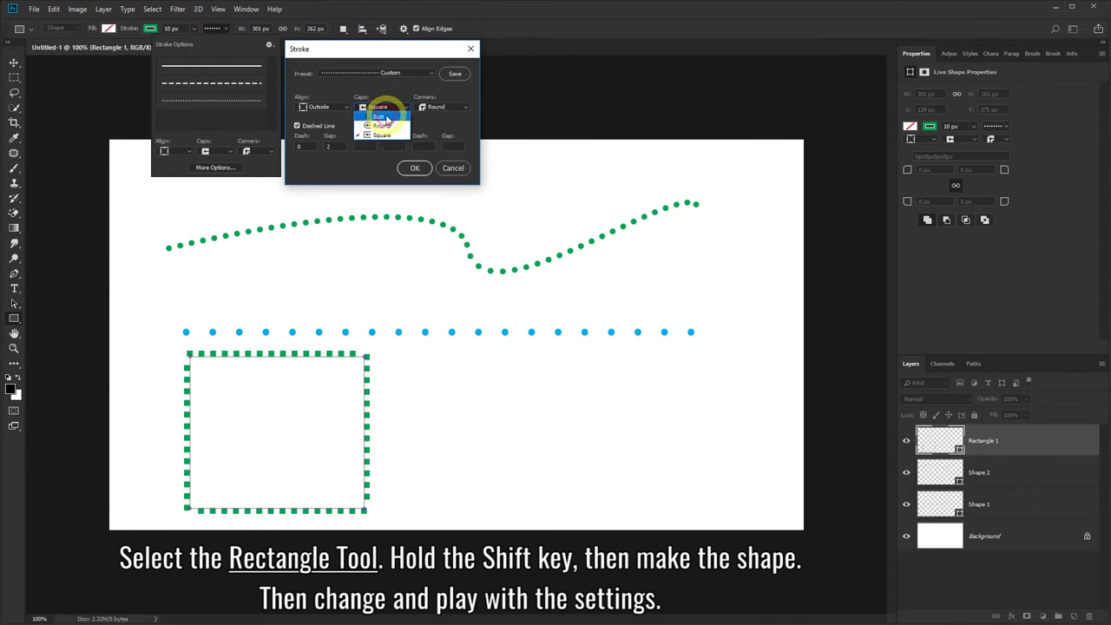
pyautogui.click(386, 118)
pyautogui.click(377, 107)
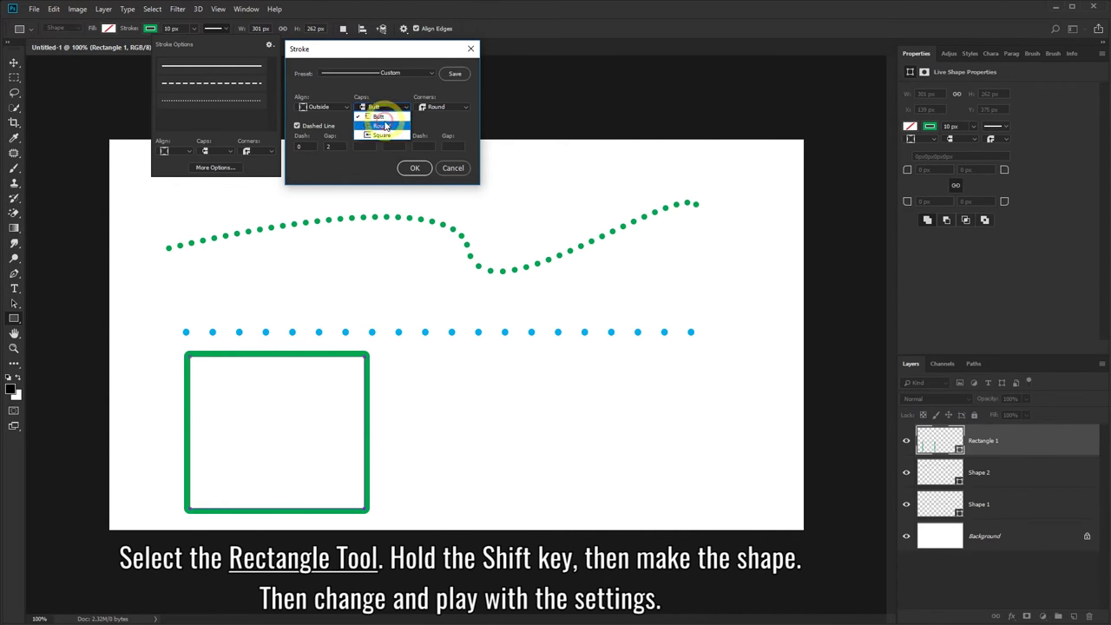
pyautogui.click(385, 125)
pyautogui.click(413, 168)
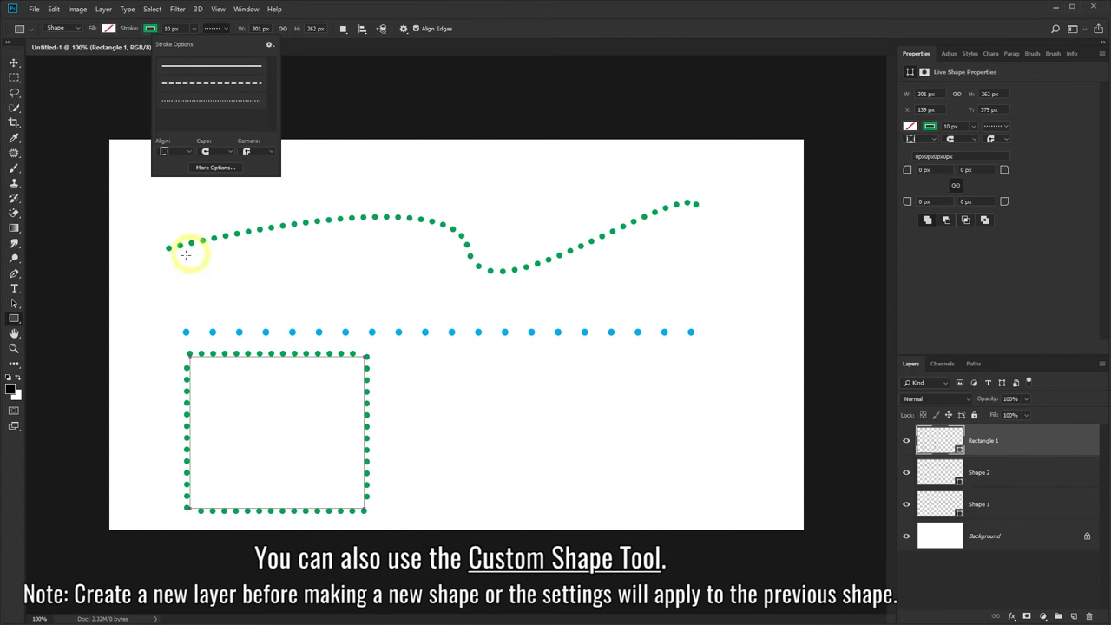
# Select the Custom Shape Tool with the heart shape chosen
pyautogui.rightClick(13, 318)
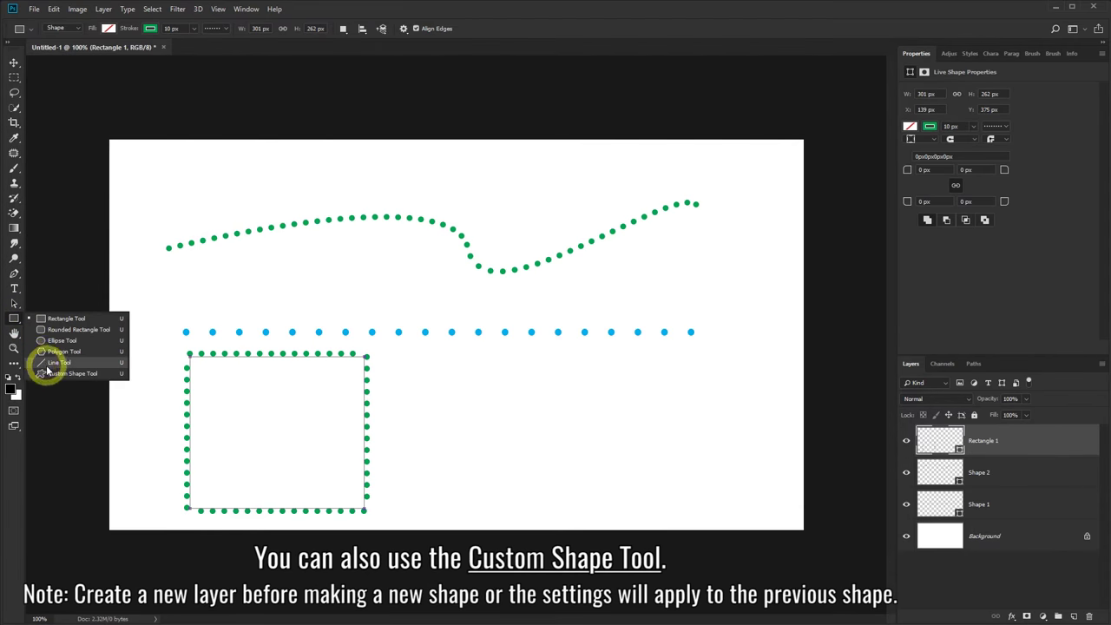
pyautogui.click(50, 375)
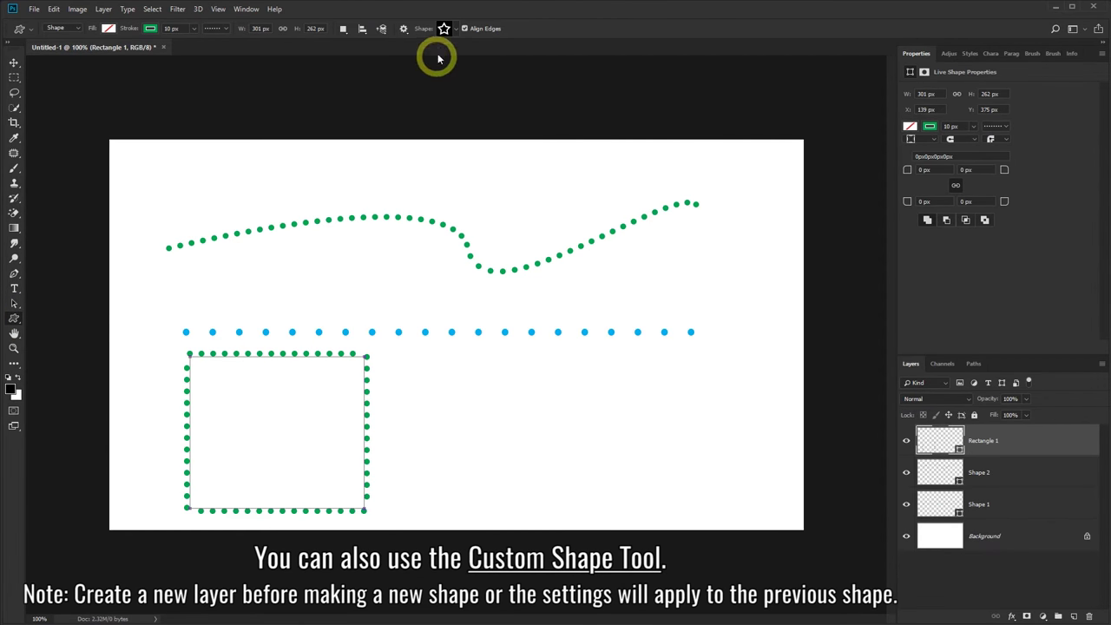
pyautogui.click(453, 31)
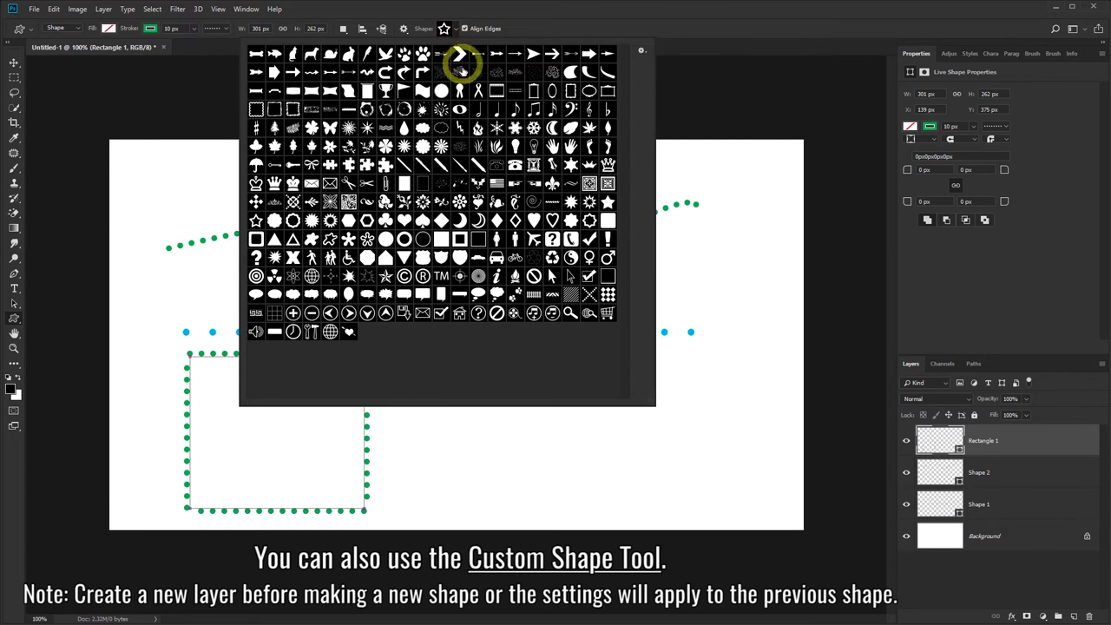
pyautogui.click(404, 221)
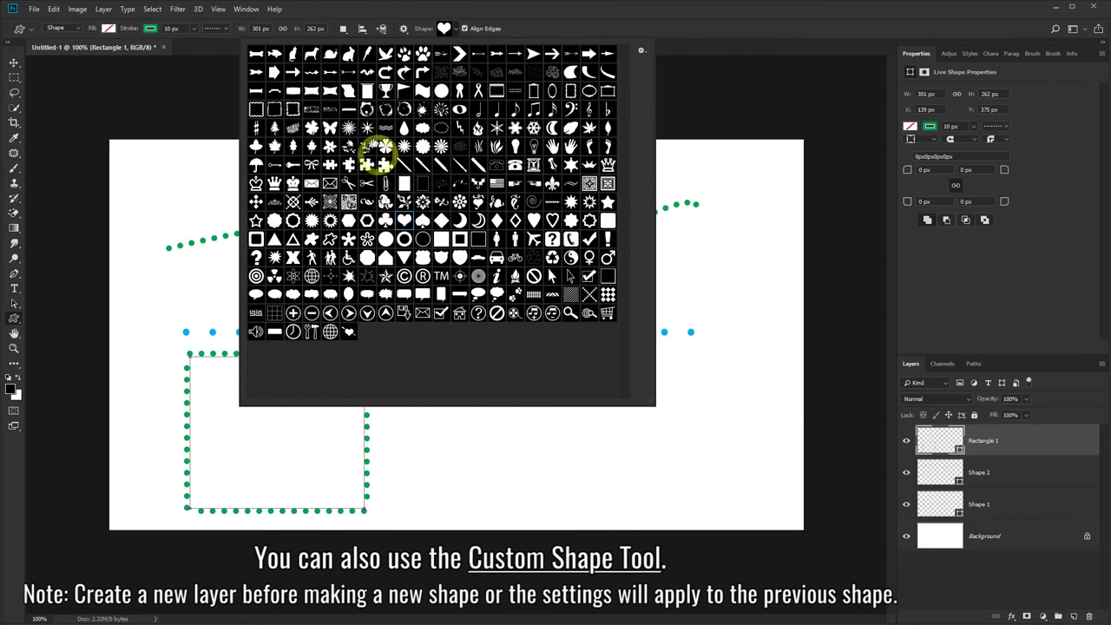
# Change the stroke colour to red, turning the dotted outlines red
pyautogui.click(151, 29)
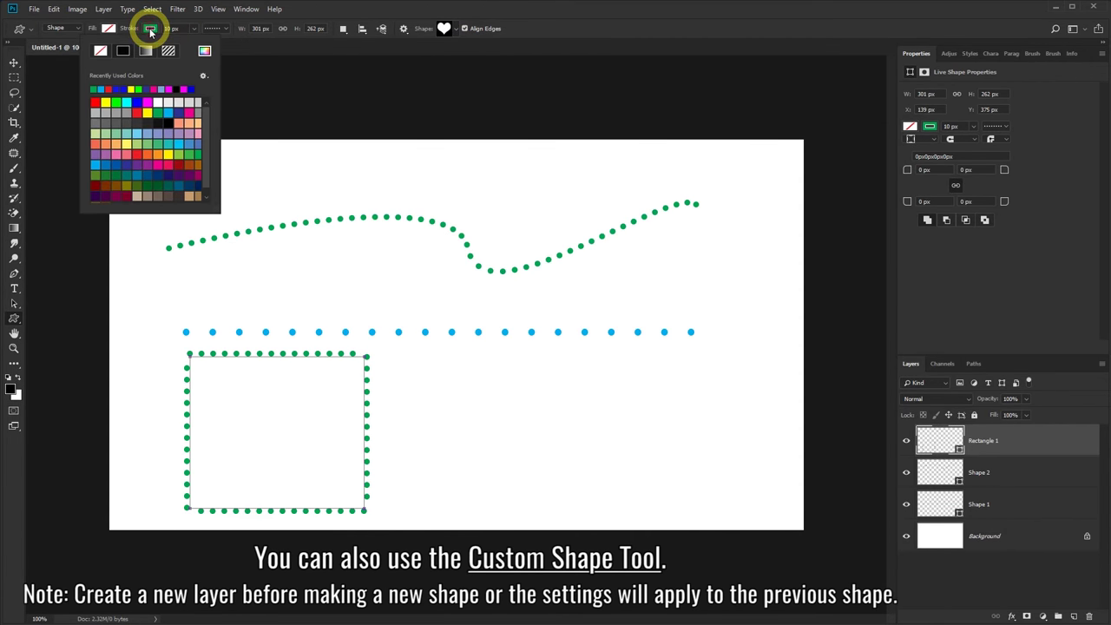
pyautogui.click(137, 154)
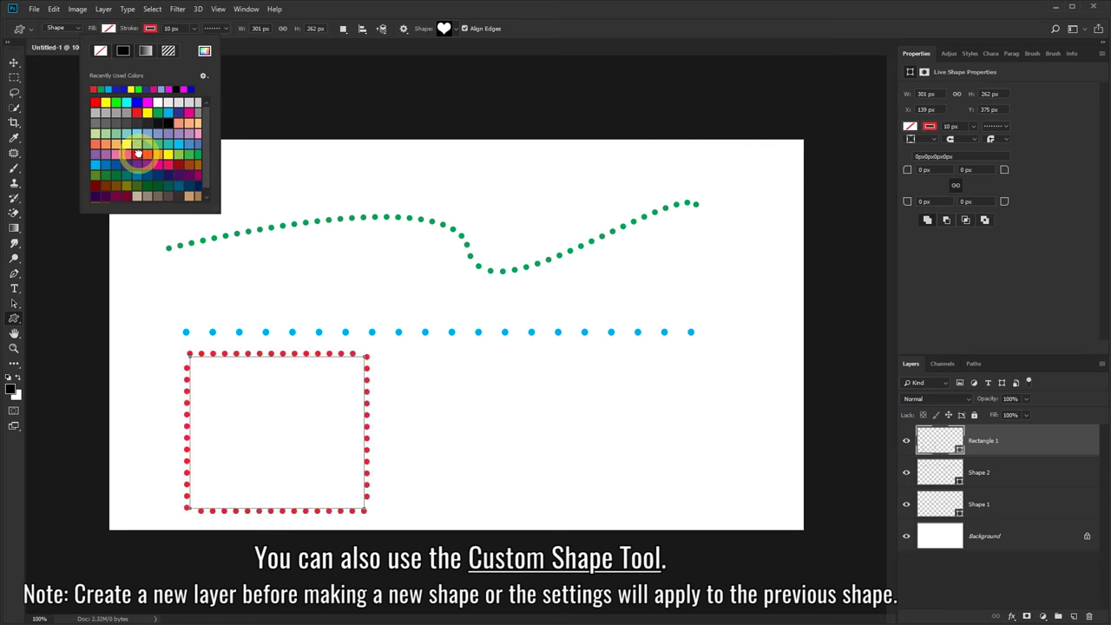
pyautogui.click(517, 349)
# Drag out a red dotted heart shape to the right of the square, creating layer Shape 3
pyautogui.moveTo(511, 352); pyautogui.dragTo(710, 510)
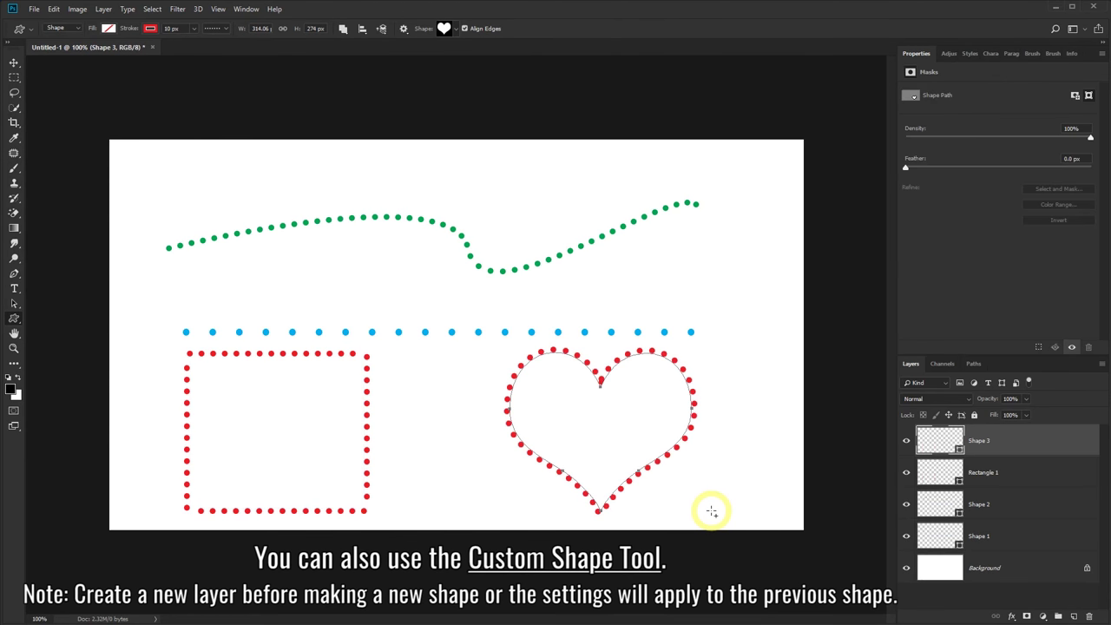